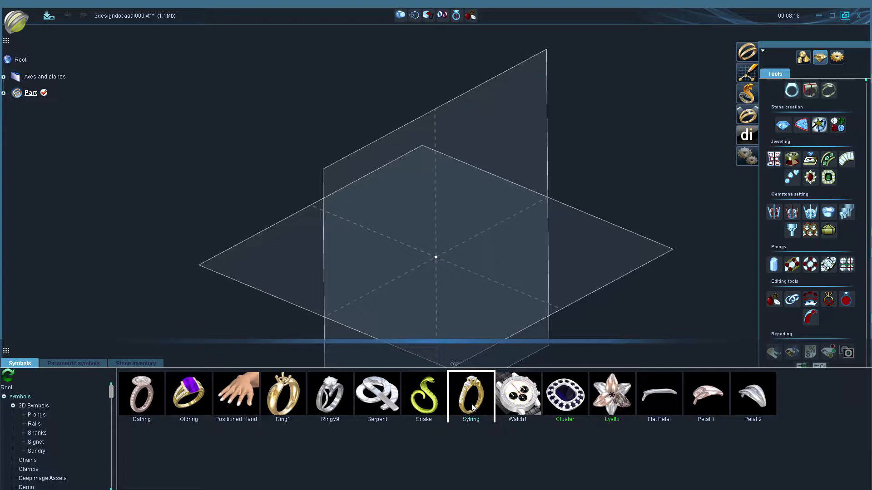
- Insert the Sylring ring from the symbols library and split it into groups using Filter by type
double_click(476, 421)
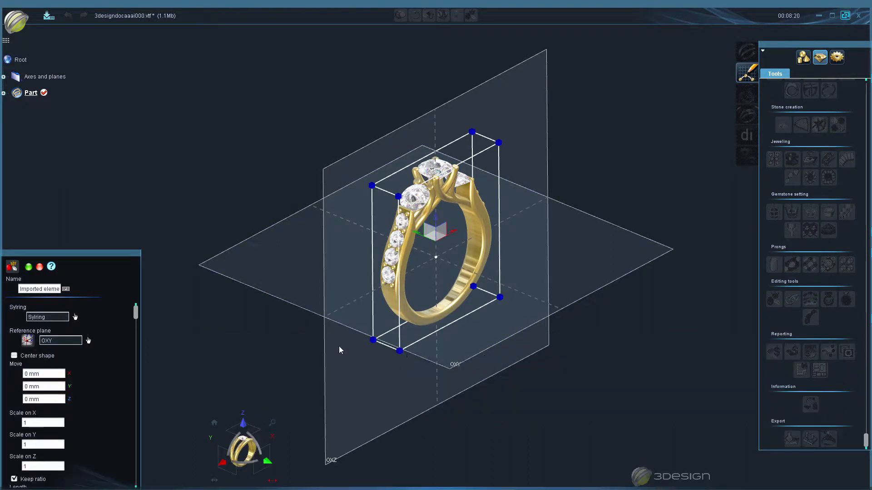
click(28, 267)
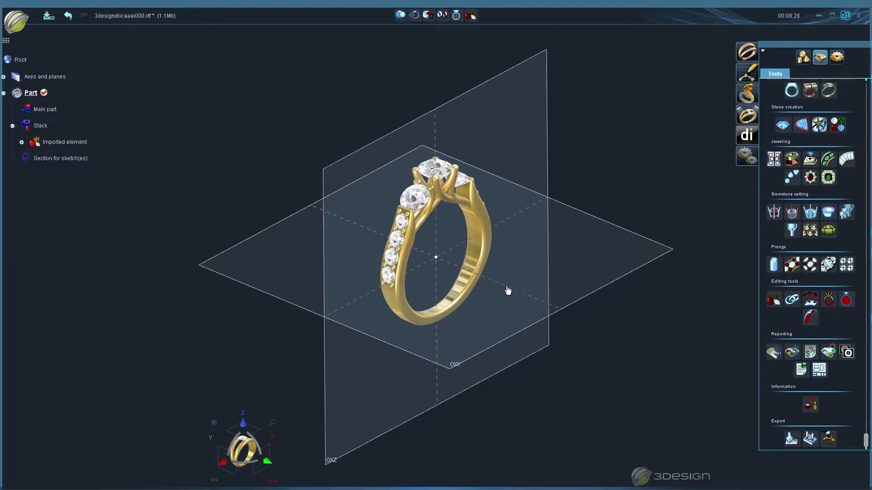
click(804, 59)
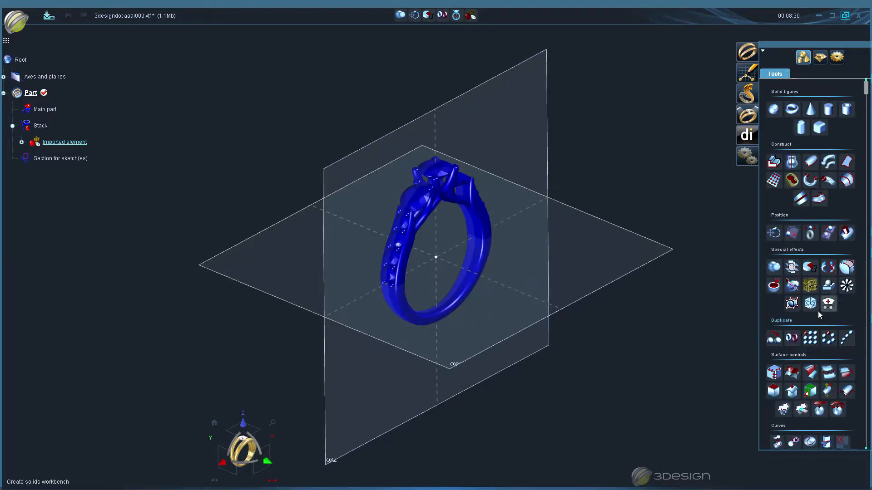
scroll(817, 318, down, 5)
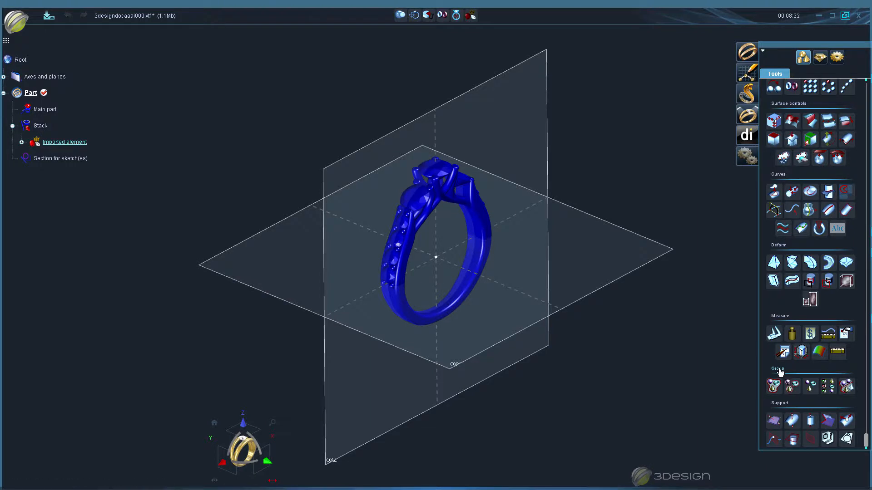
click(847, 387)
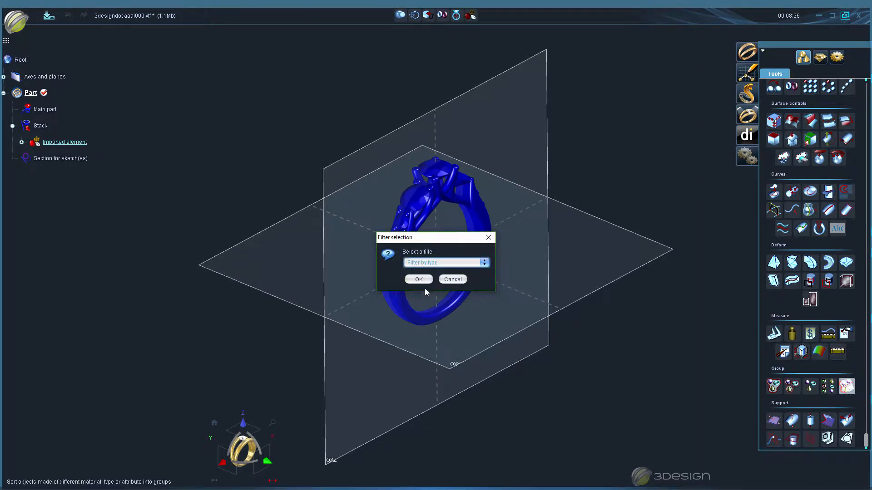
click(419, 278)
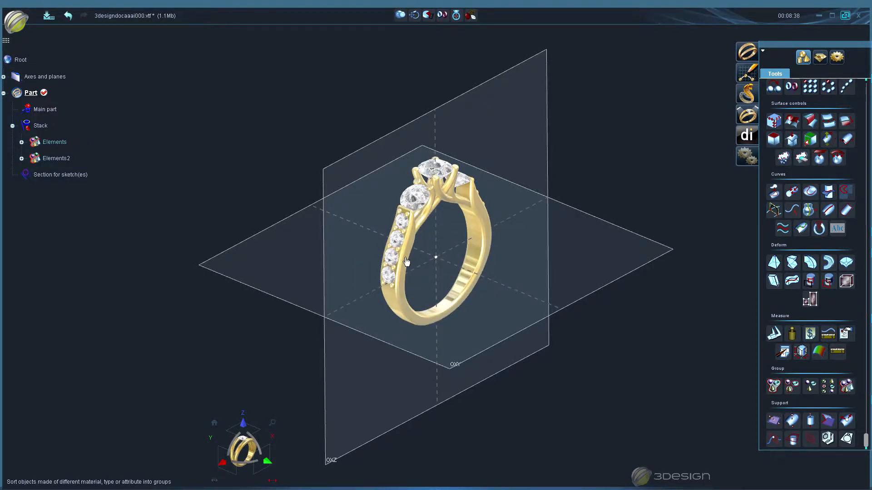
- Start a Material cost estimate on the ring's metal group
click(406, 262)
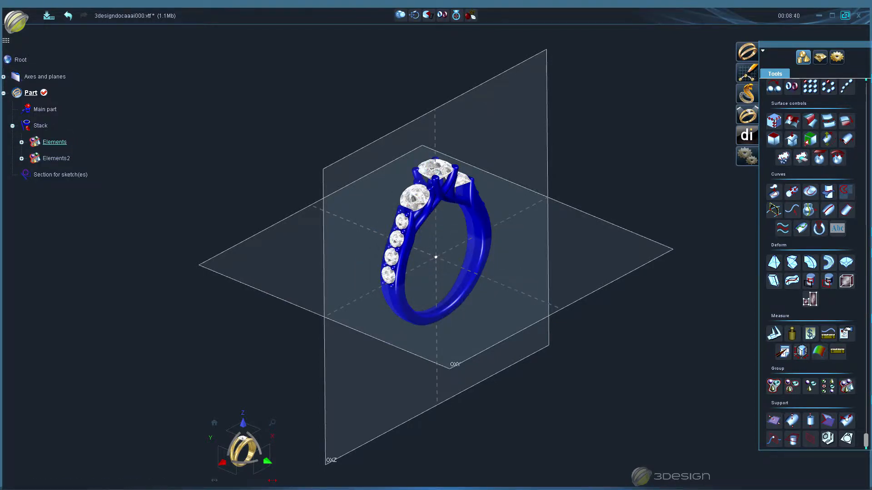
click(821, 57)
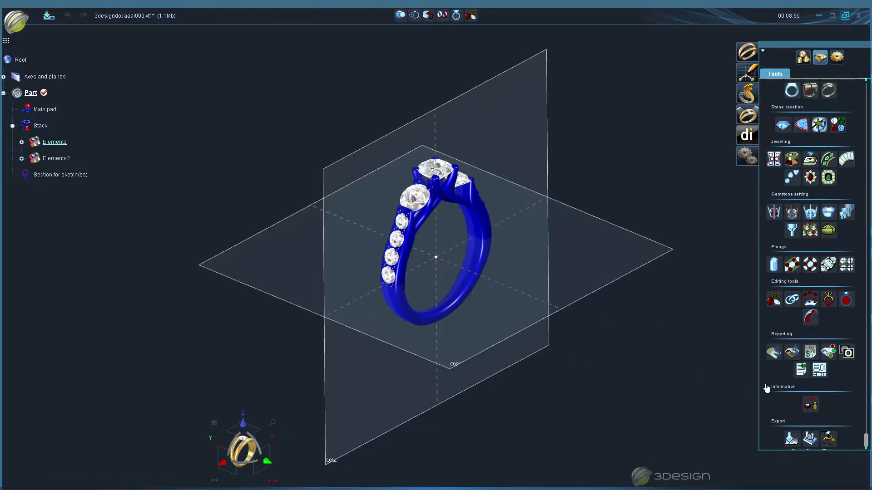
click(773, 353)
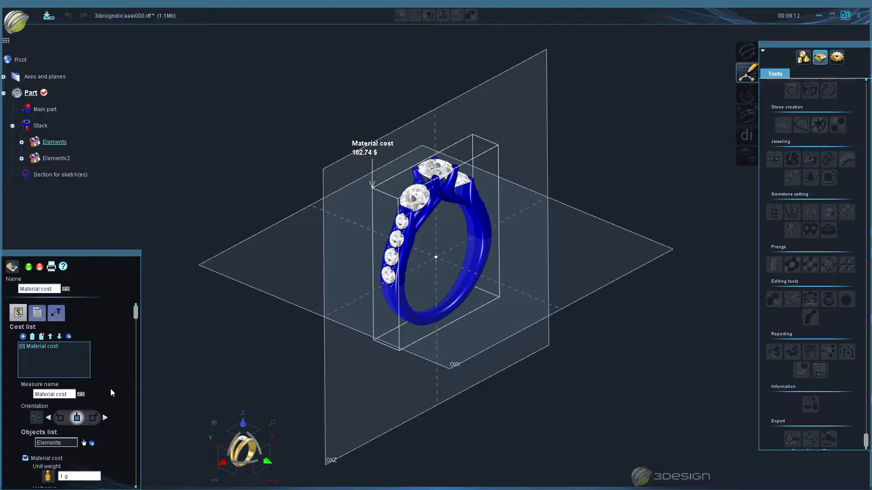
- Review the cost report's header and column settings, including the logo image choice and the horizontal alignment options
click(40, 317)
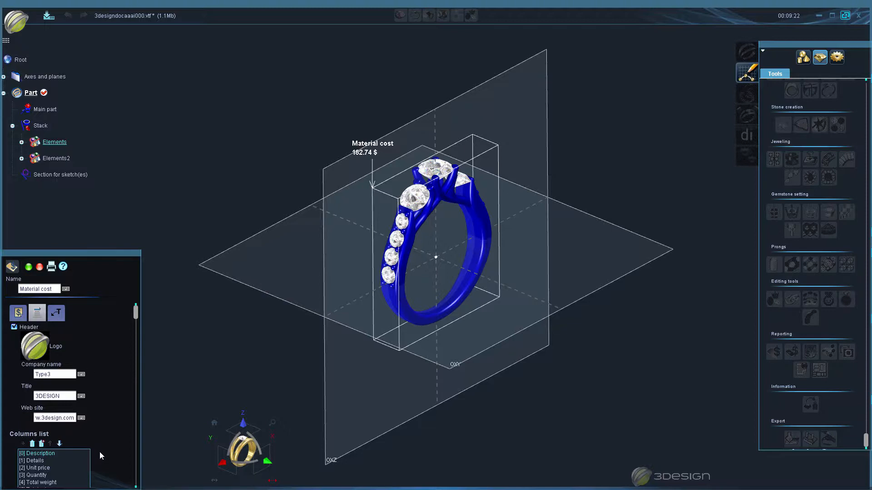
click(36, 346)
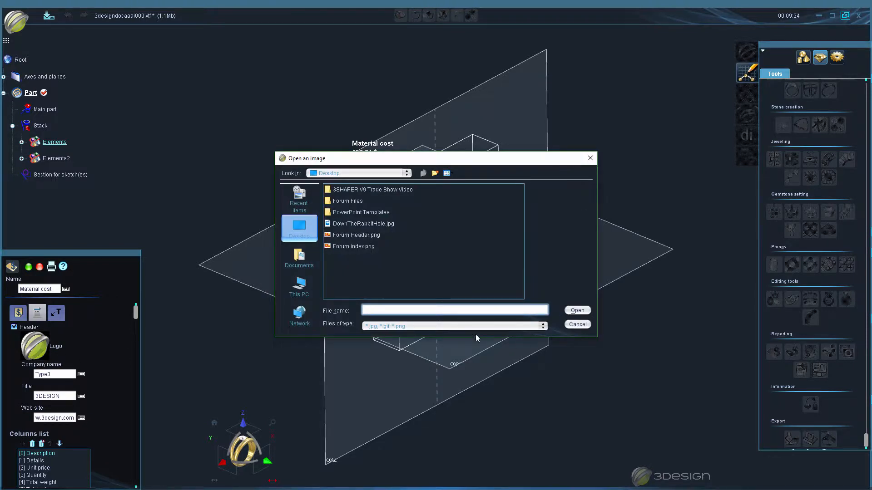
click(576, 325)
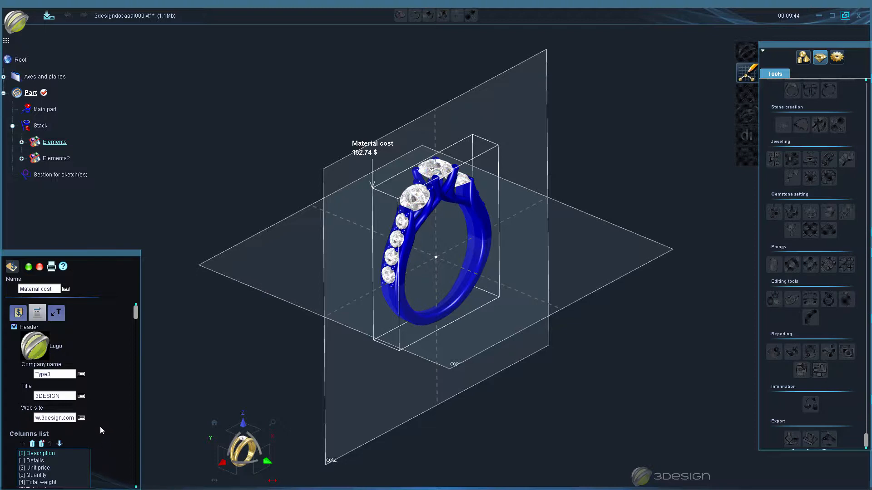
scroll(99, 422, down, 2)
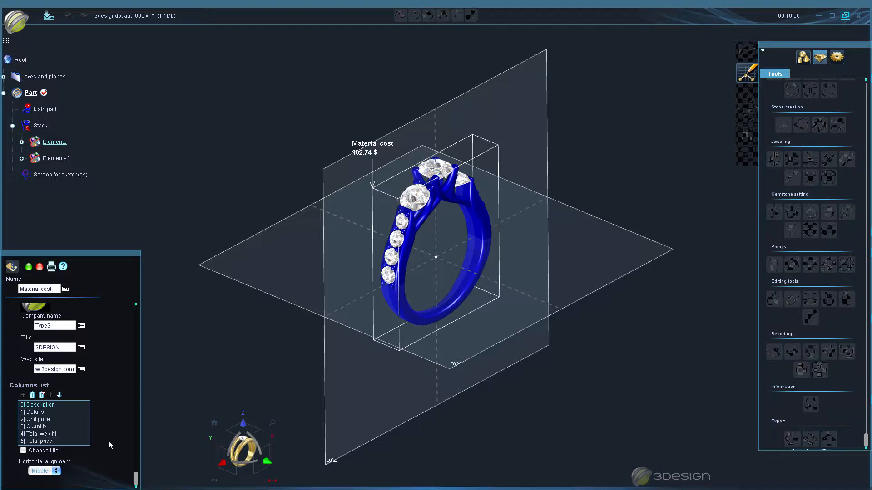
click(57, 471)
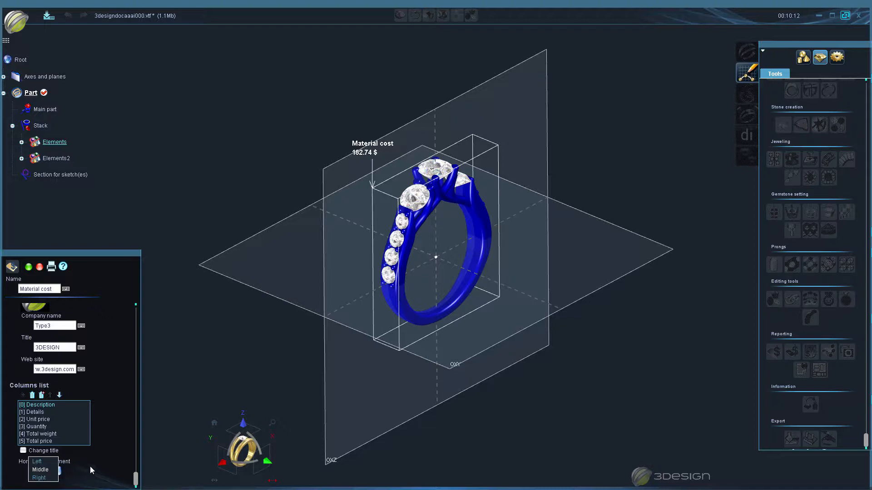
click(50, 470)
scroll(112, 392, up, 3)
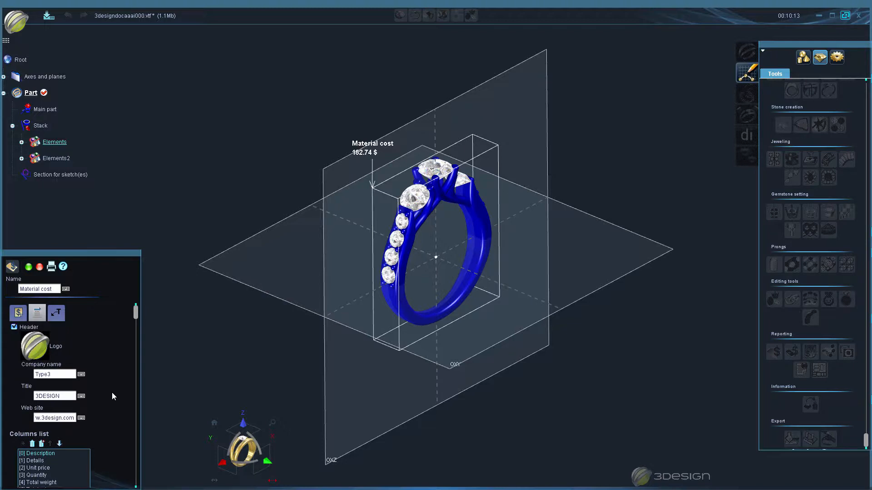
- Try the Middle and Right X layouts for the cost label, restoring Left and keeping the Y layout at Top
click(57, 313)
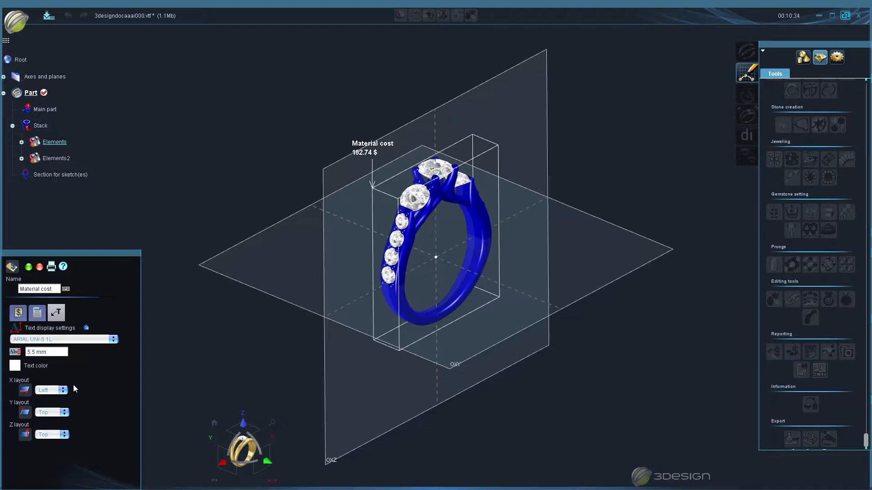
click(62, 390)
click(55, 395)
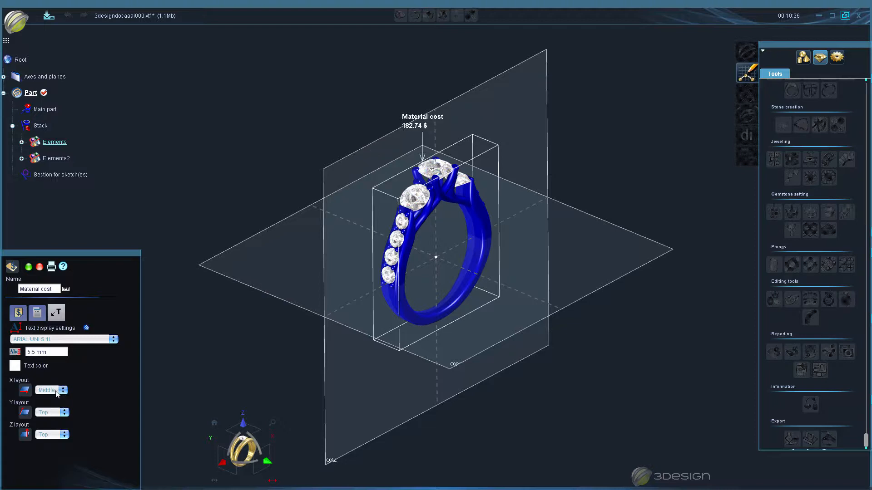
click(55, 391)
click(54, 395)
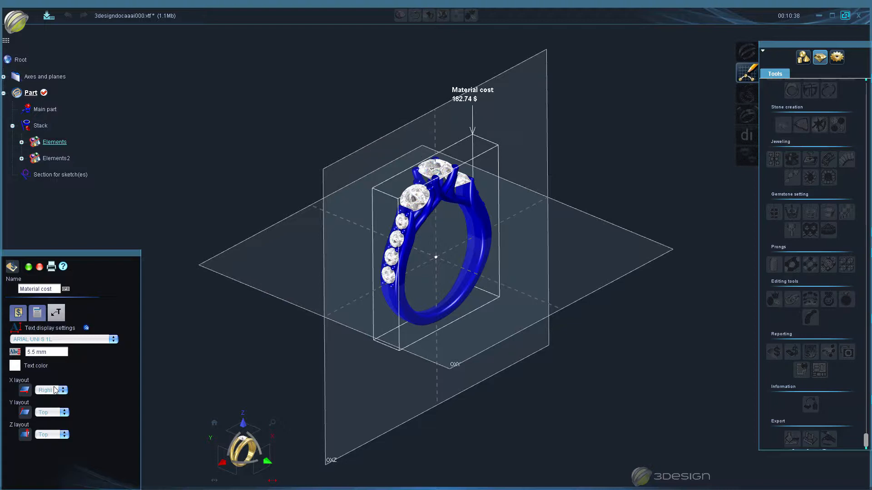
click(56, 390)
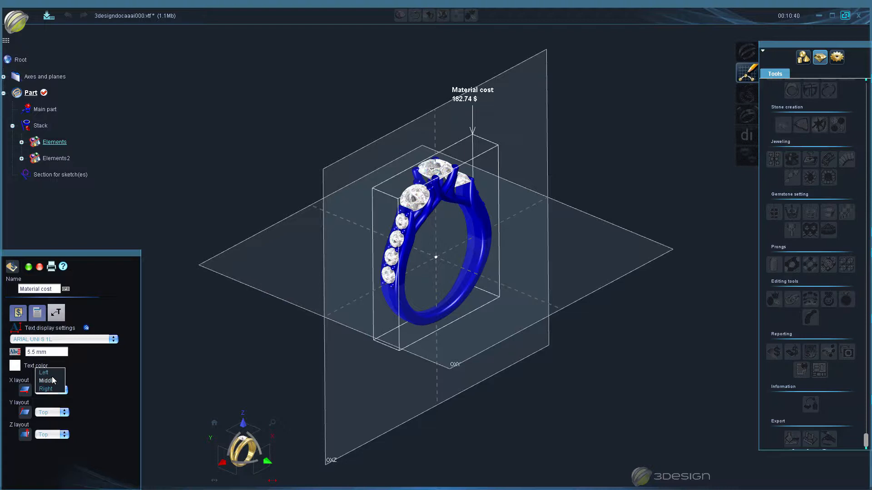
click(48, 372)
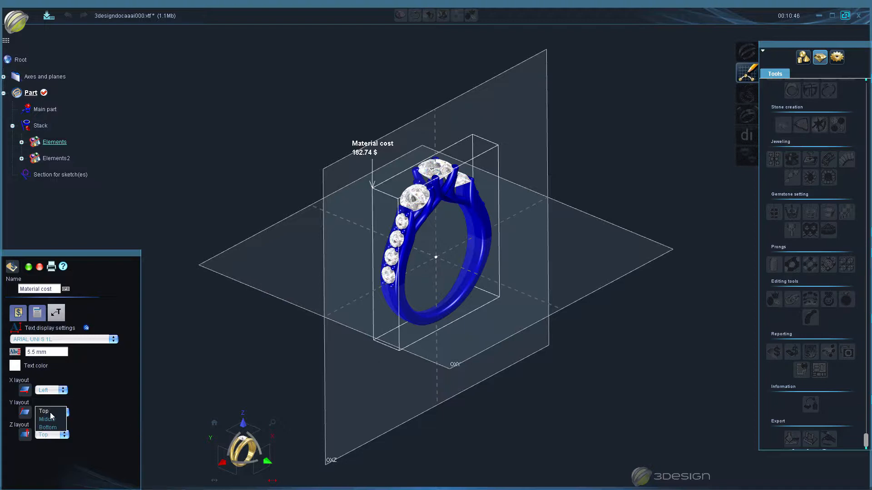
click(49, 411)
- Examine the cost types that can be added to the cost list and the objects list of the material cost
click(23, 316)
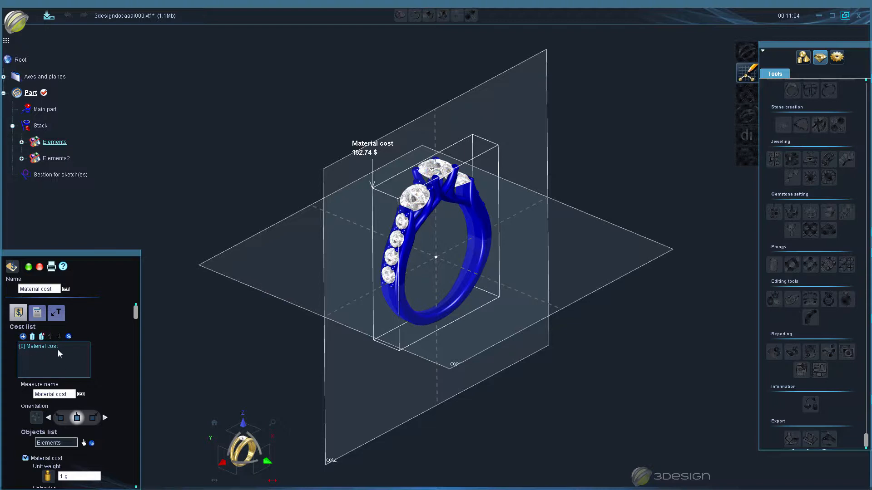
click(23, 337)
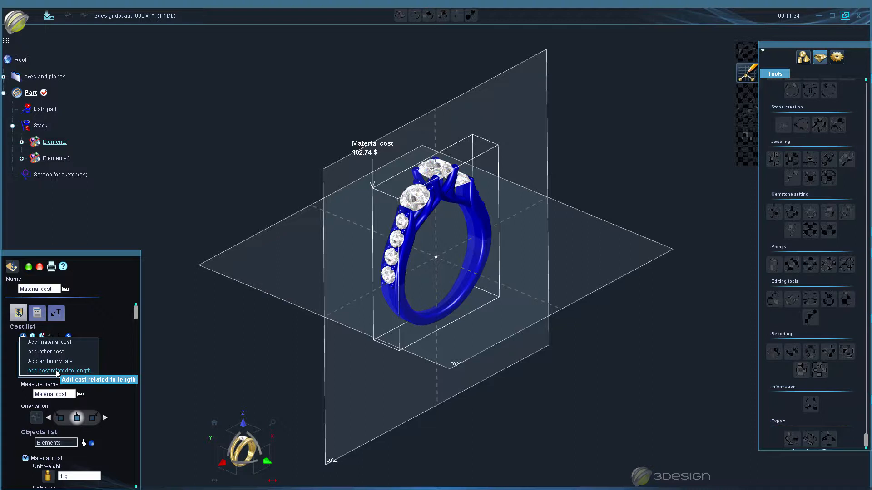
click(100, 393)
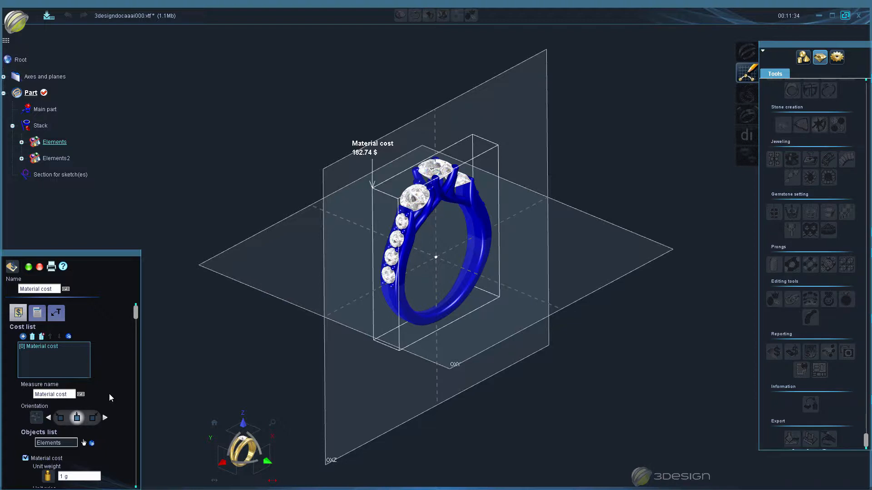
scroll(102, 384, down, 1)
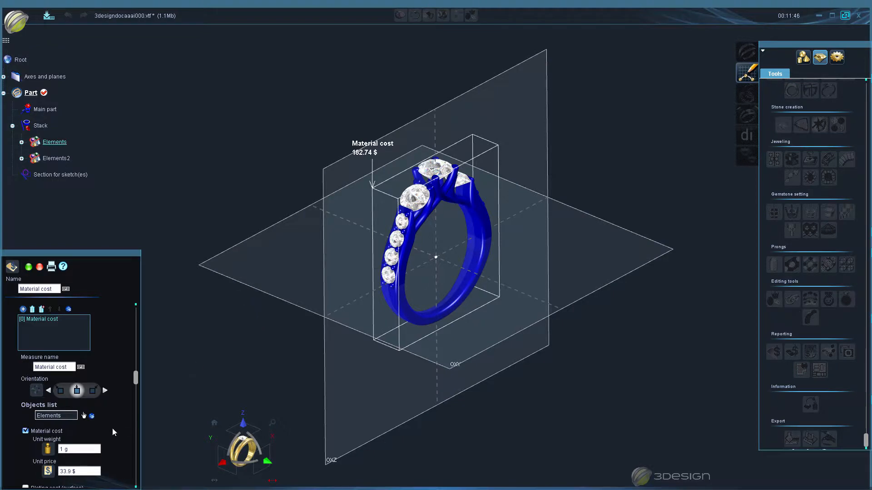
scroll(108, 424, down, 3)
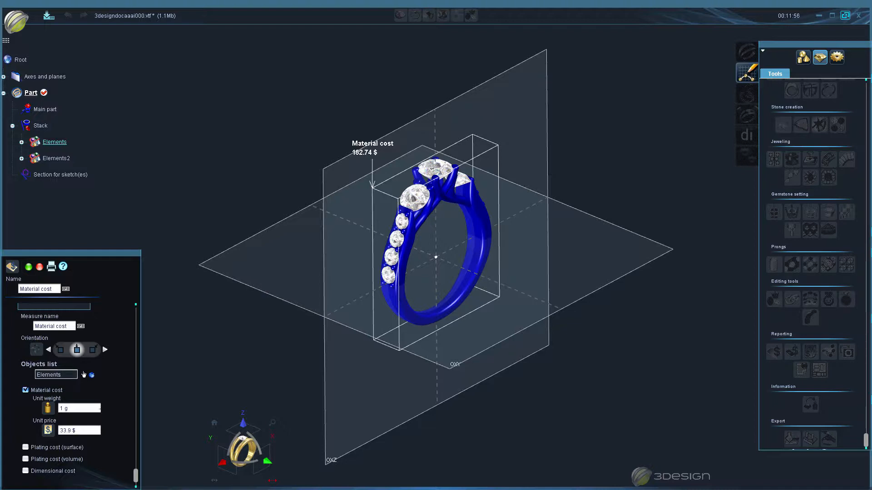
click(92, 375)
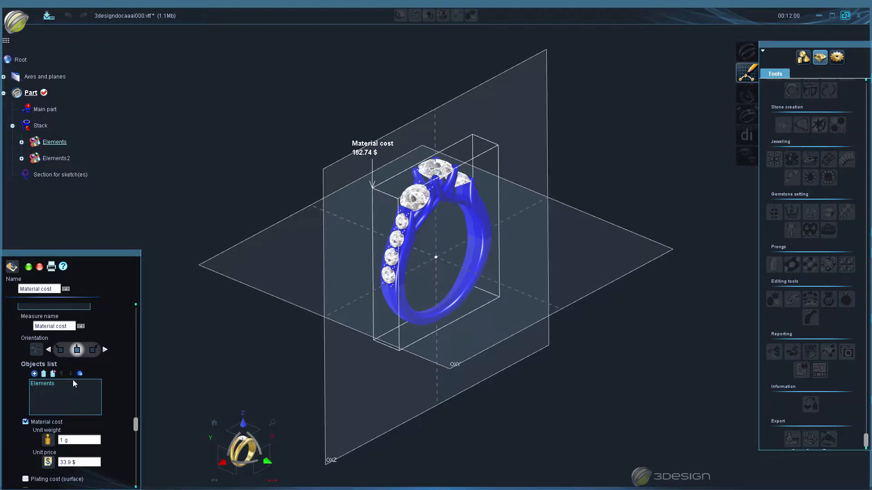
click(80, 373)
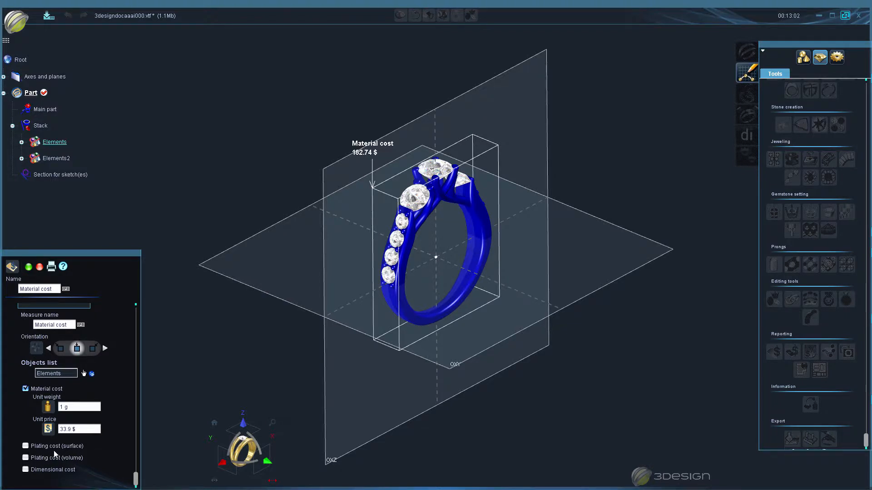
- Try the surface and volume plating costs on the metal group one after the other, switching each off again
click(25, 447)
scroll(91, 450, down, 2)
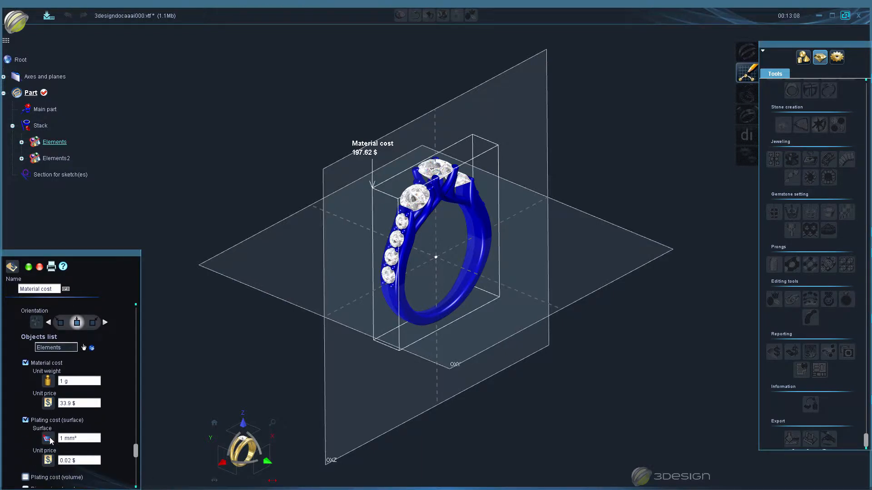
click(26, 421)
click(25, 458)
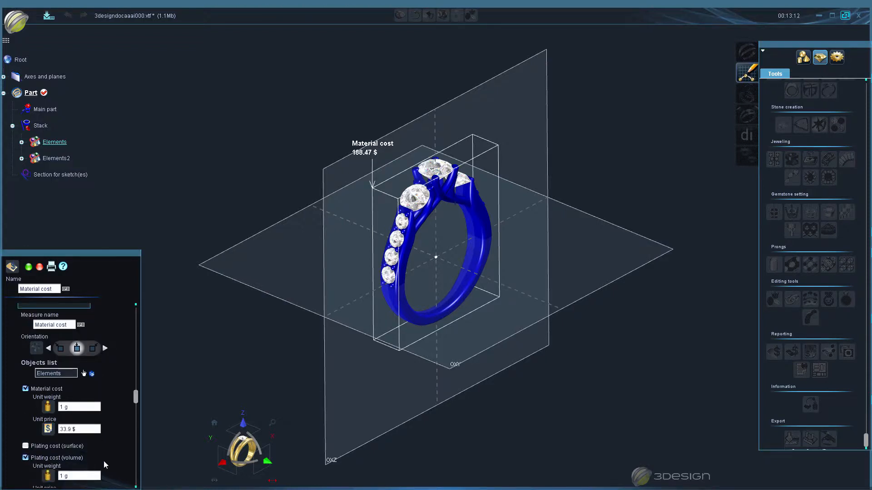
scroll(103, 460, down, 3)
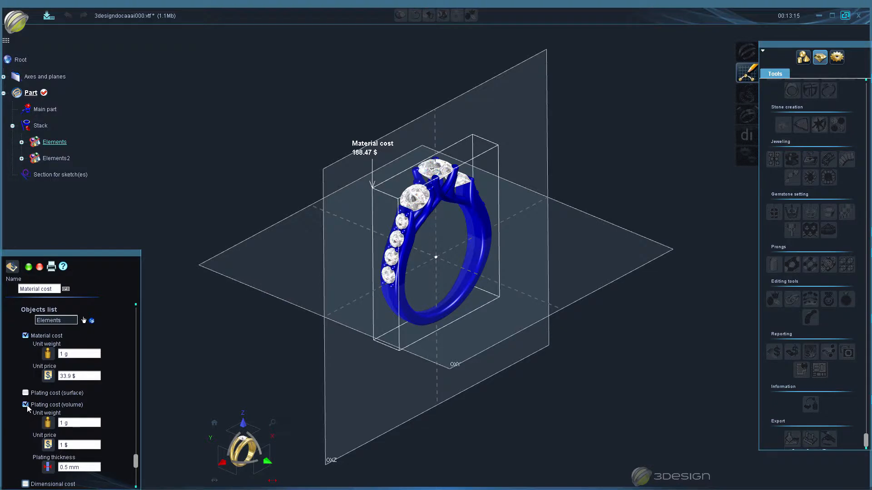
click(25, 404)
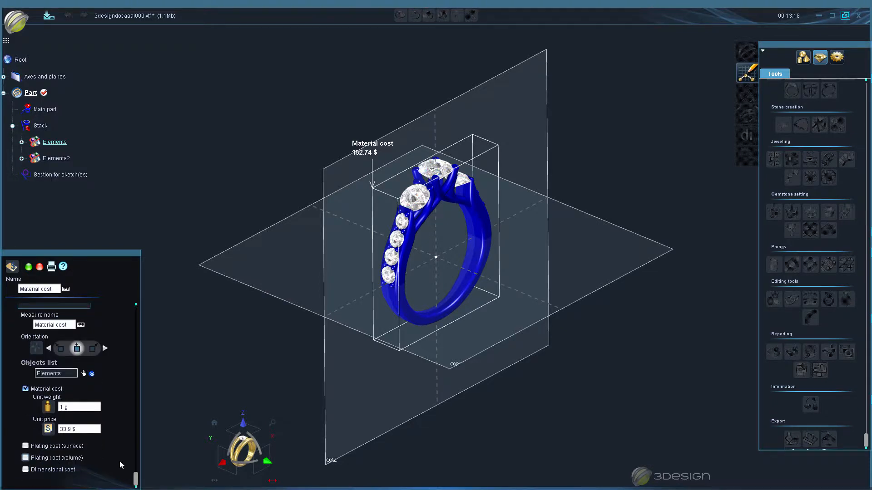
- Enable the dimensional cost for the metal group and set its unit price to 0.25 $ per 1 mm³
click(26, 470)
scroll(113, 468, down, 1)
scroll(111, 464, down, 1)
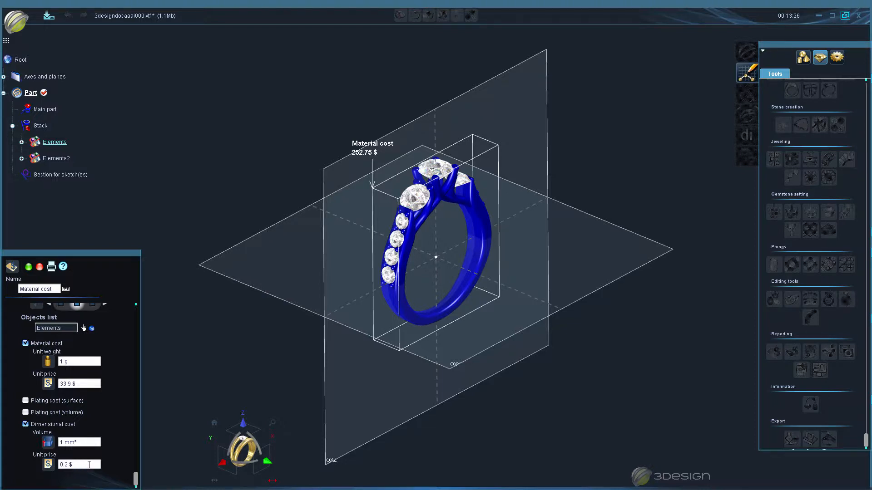
click(88, 465)
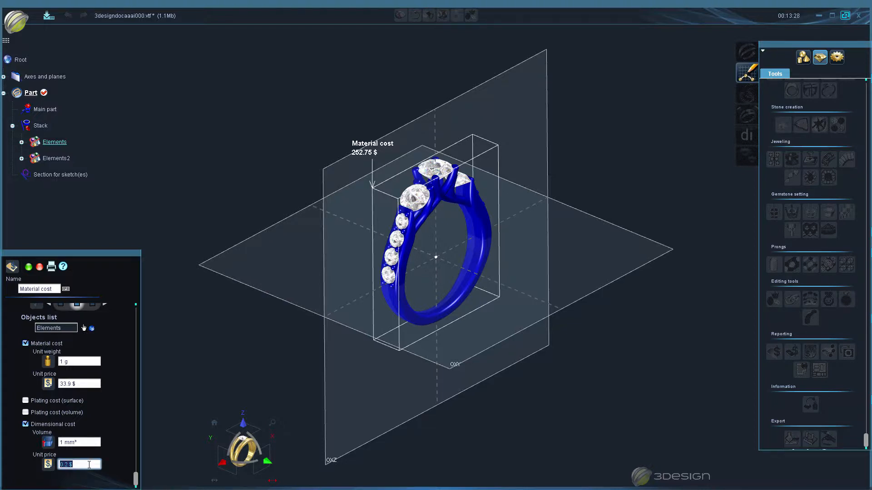
text(.25)
key(Return)
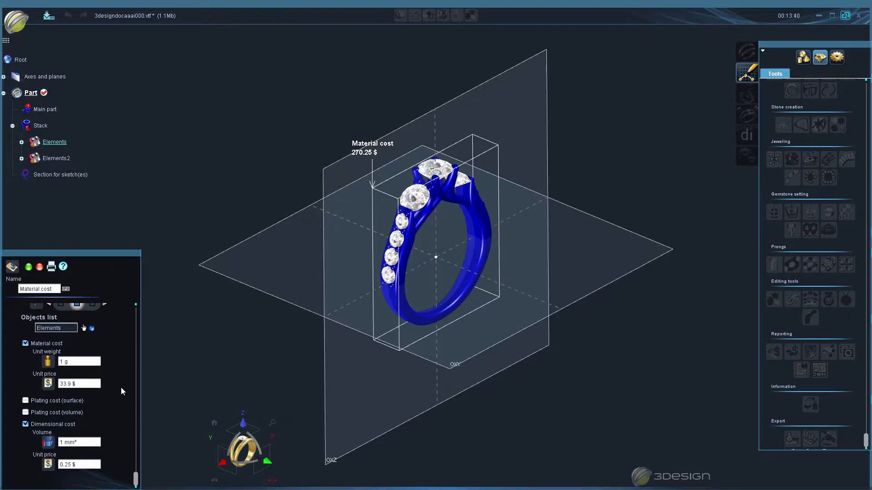
scroll(116, 395, up, 5)
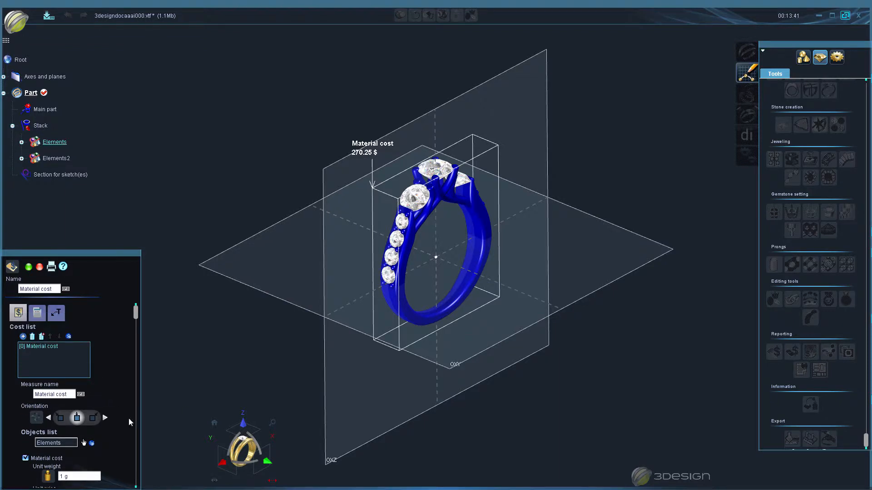
- Review the material cost's price and report settings, and preview its printable report
scroll(120, 407, down, 5)
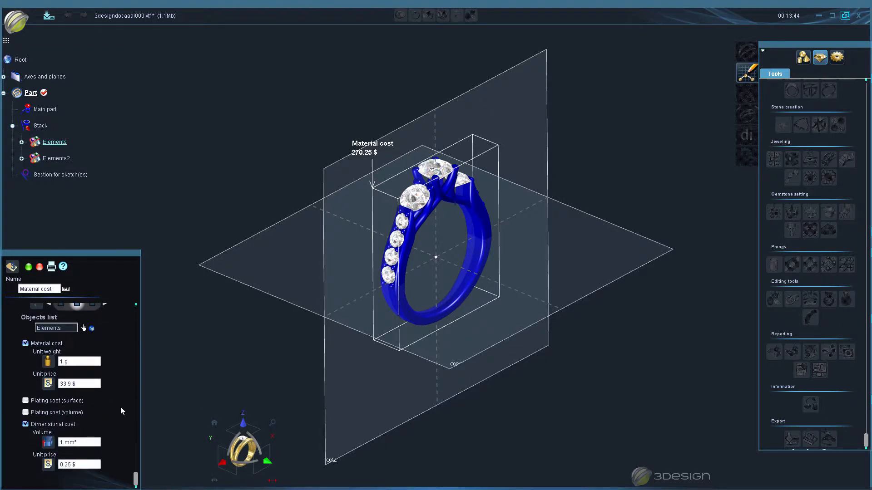
scroll(120, 407, up, 5)
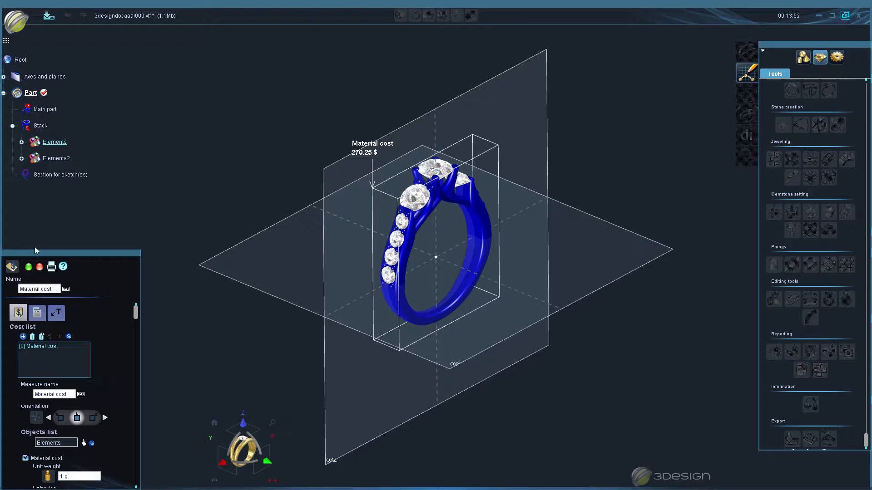
click(37, 312)
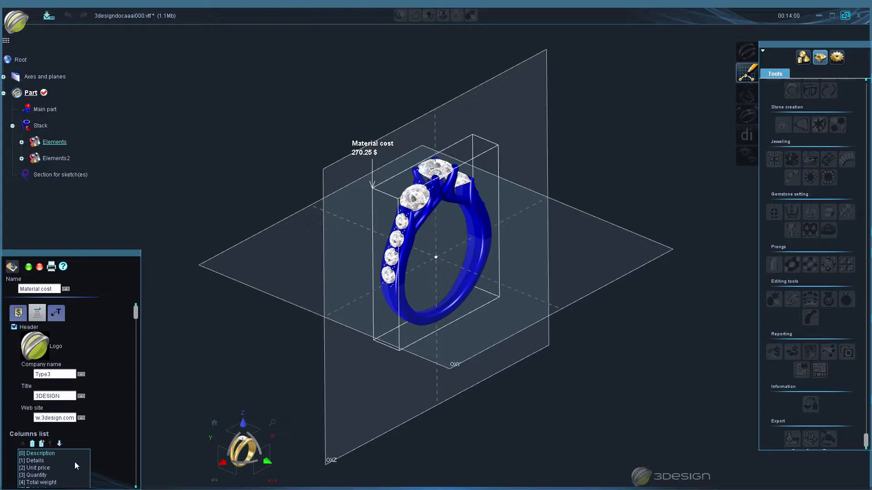
click(53, 271)
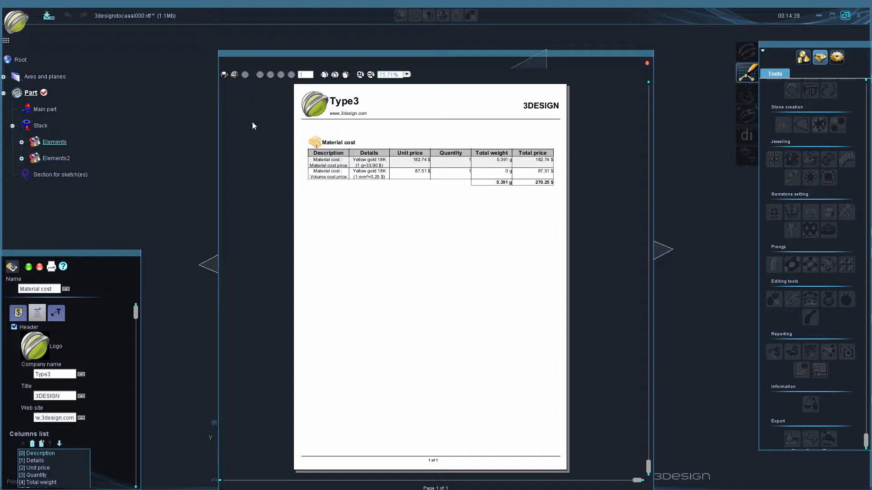
- Examine the file formats available for saving the material cost report, cancel the save and close the report preview
click(225, 75)
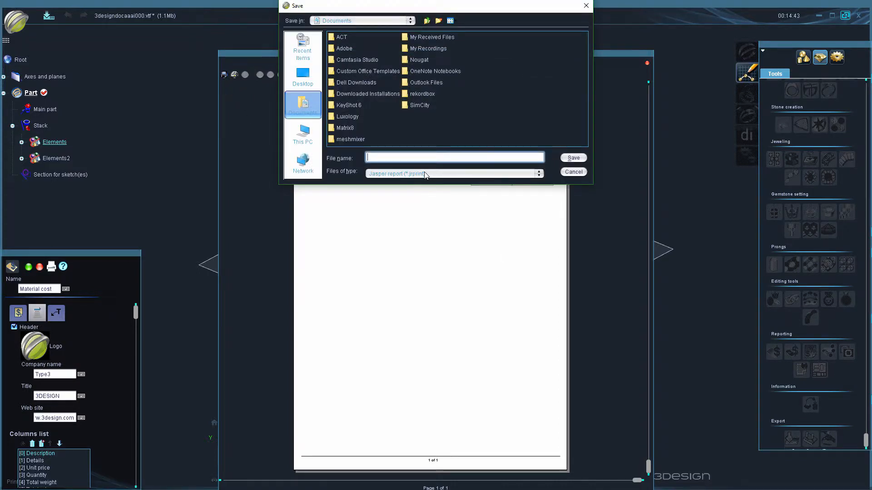
click(454, 173)
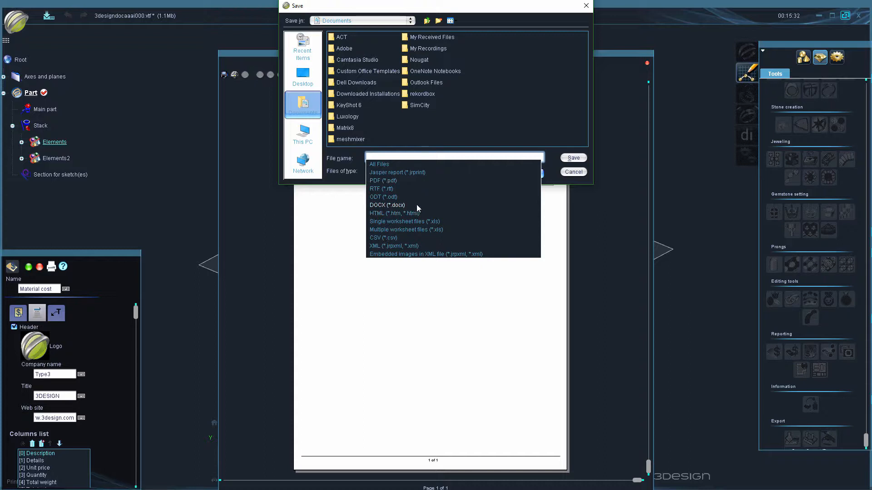
click(573, 140)
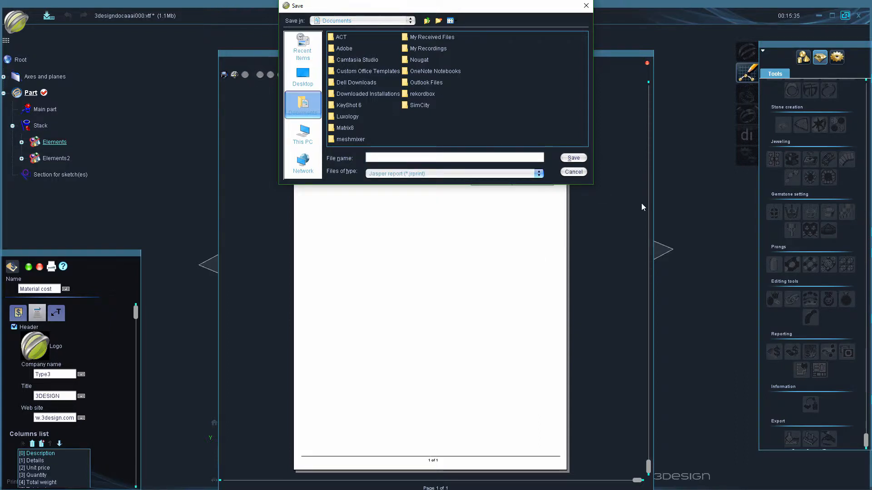
click(576, 172)
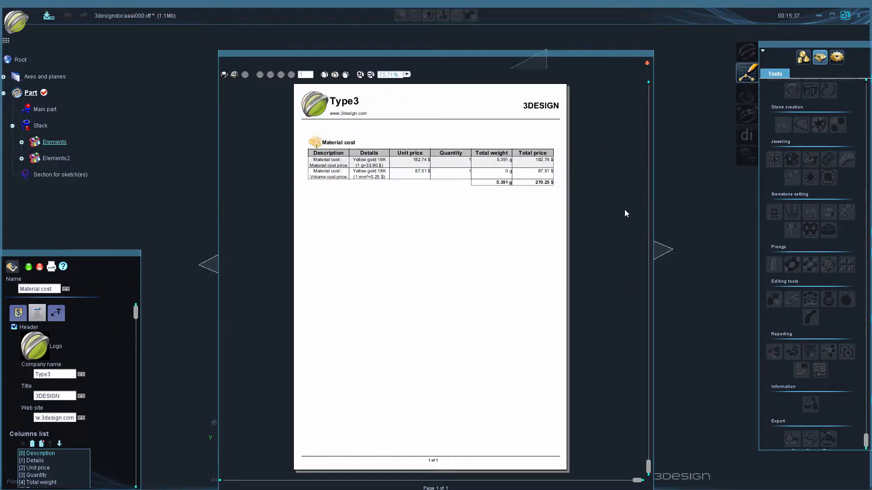
click(647, 63)
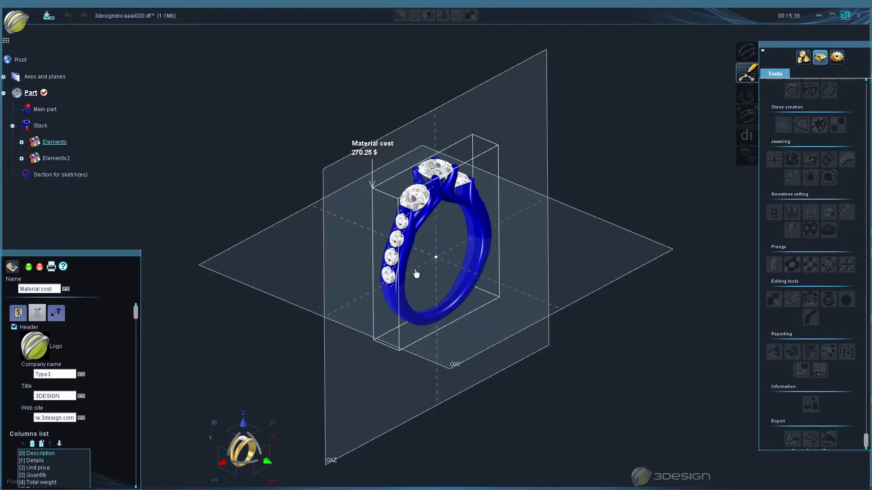
- Validate the material cost and hide it in the part's stack
click(28, 267)
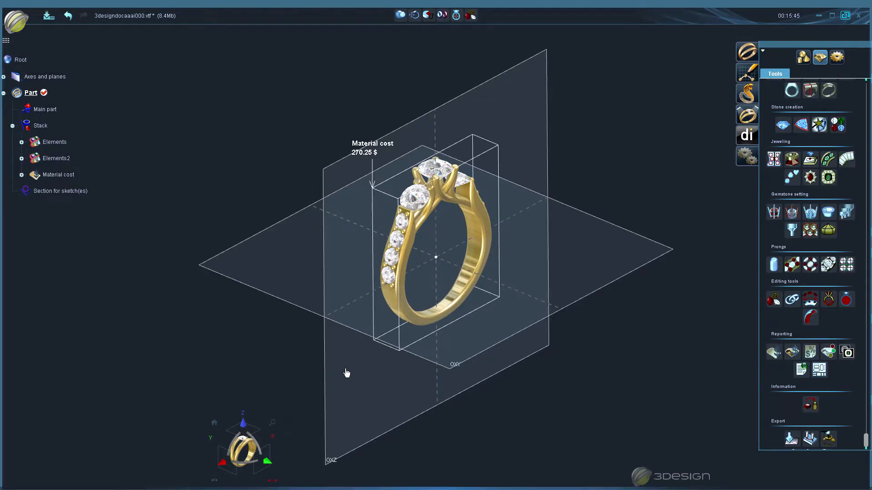
right_click(68, 175)
click(98, 202)
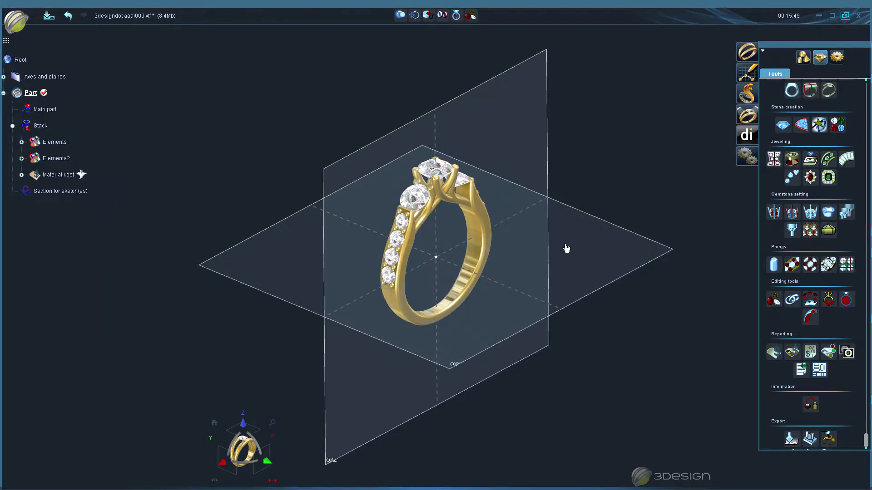
- Start a Stone cost estimate for the stones in Elements2
scroll(521, 302, up, 3)
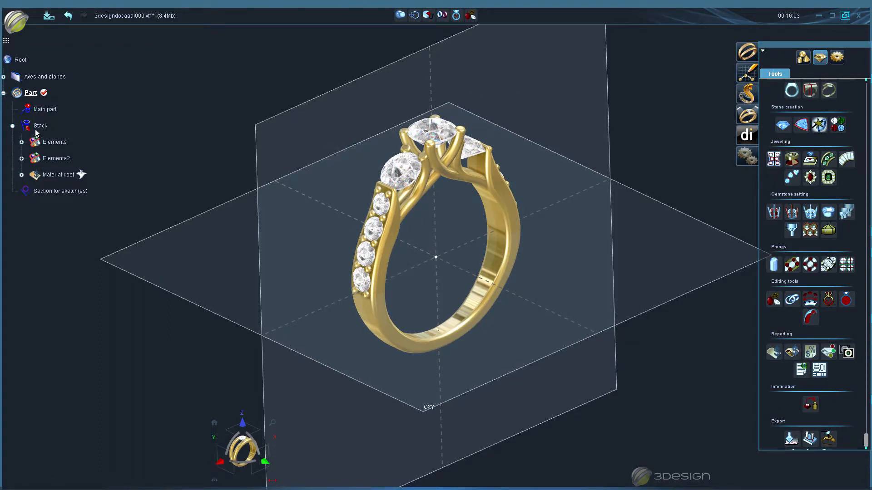
mouse_move(71, 176)
click(405, 168)
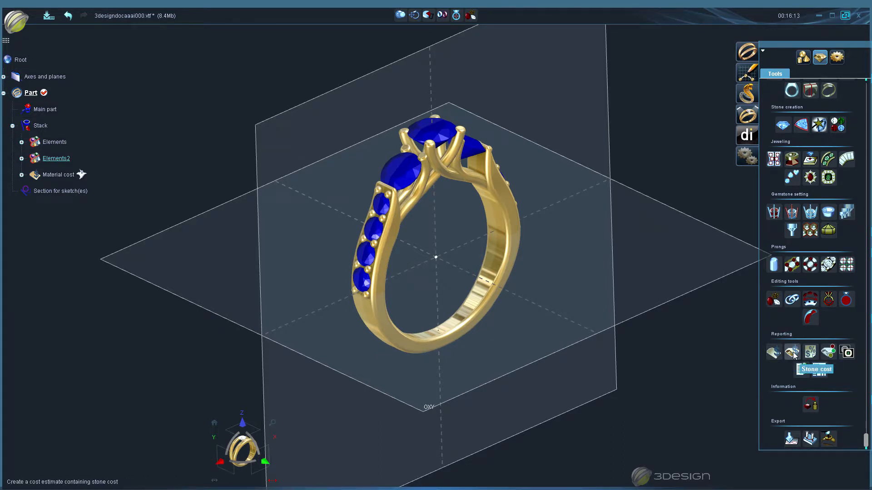
click(792, 353)
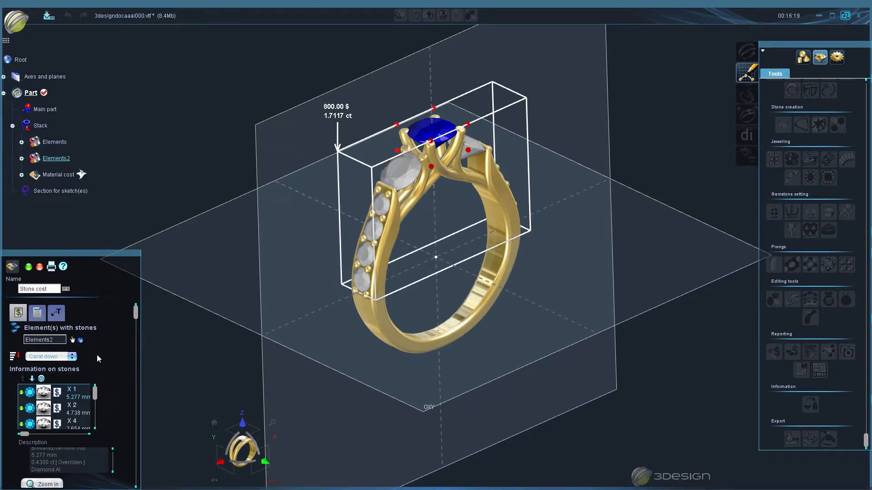
- Set the chart type of the stone cost report to 3D pie chart
click(37, 313)
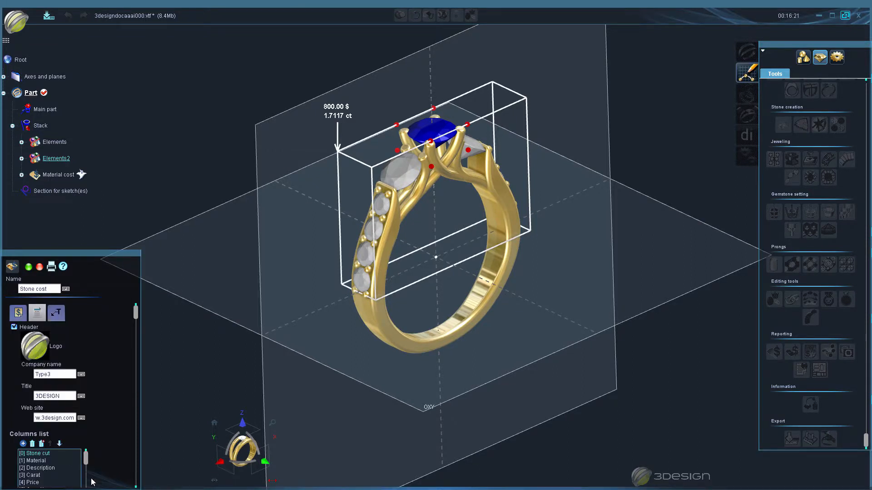
scroll(128, 465, down, 5)
click(73, 475)
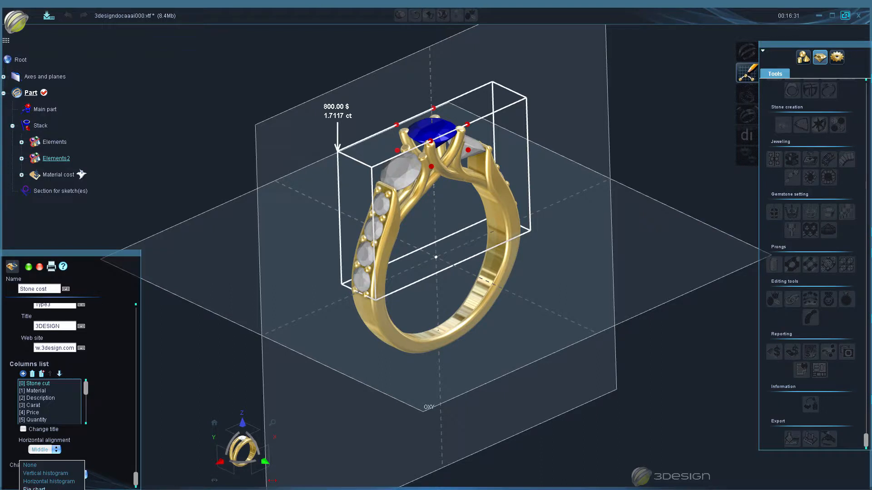
click(72, 489)
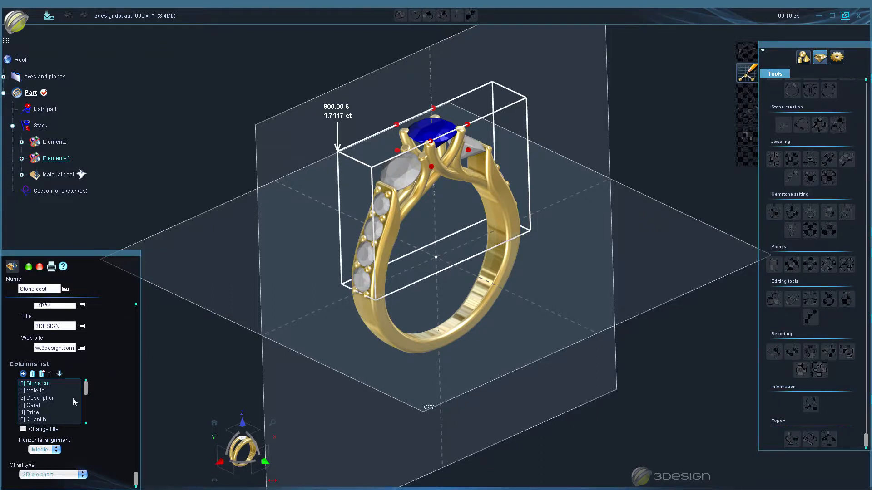
scroll(104, 393, up, 3)
scroll(74, 368, up, 1)
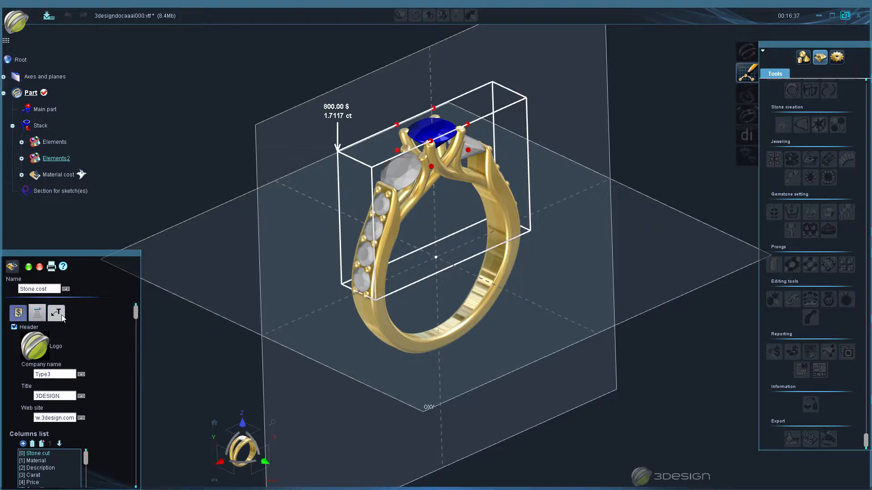
- Return to the stone cost settings and examine the sort orders available for the stones, keeping Carat down
click(19, 315)
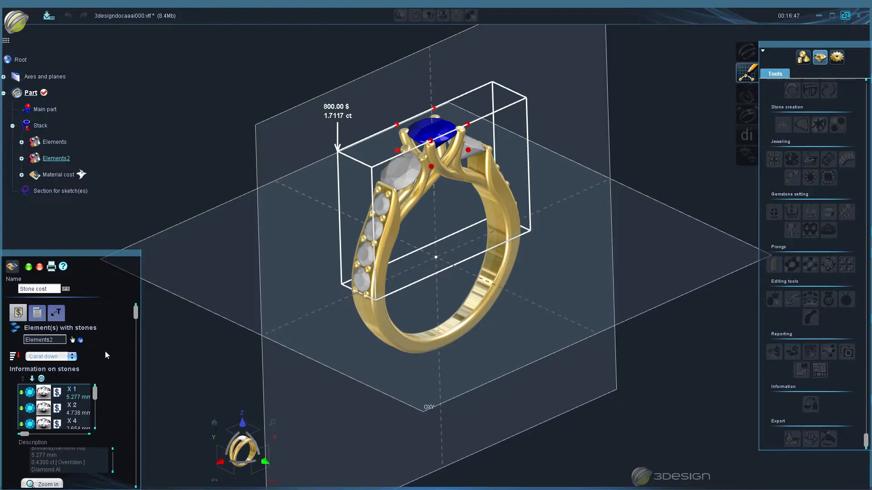
scroll(98, 353, down, 1)
click(46, 343)
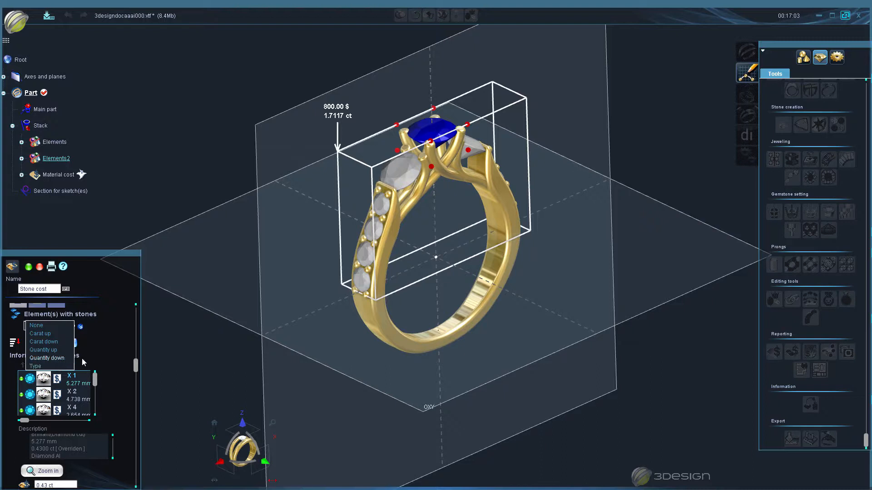
click(117, 362)
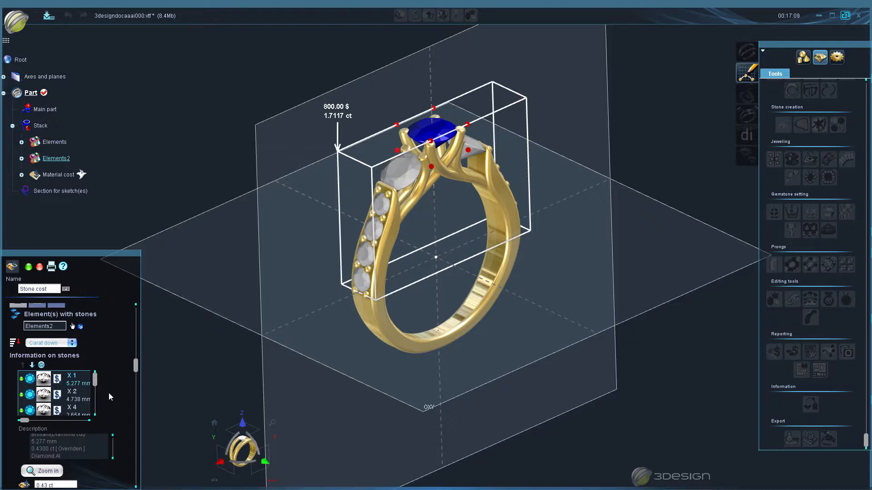
- Set the carat weight of the 5.277 mm centre stone to 0.41 ct
scroll(109, 393, down, 1)
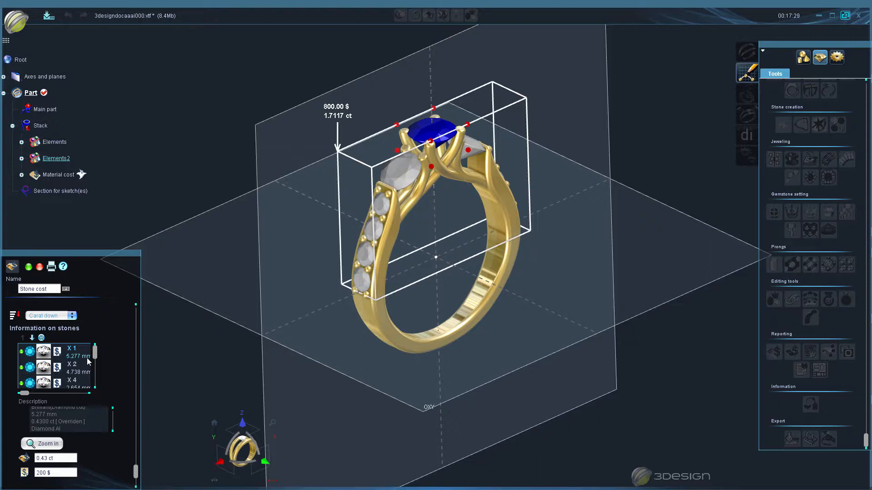
scroll(123, 371, down, 1)
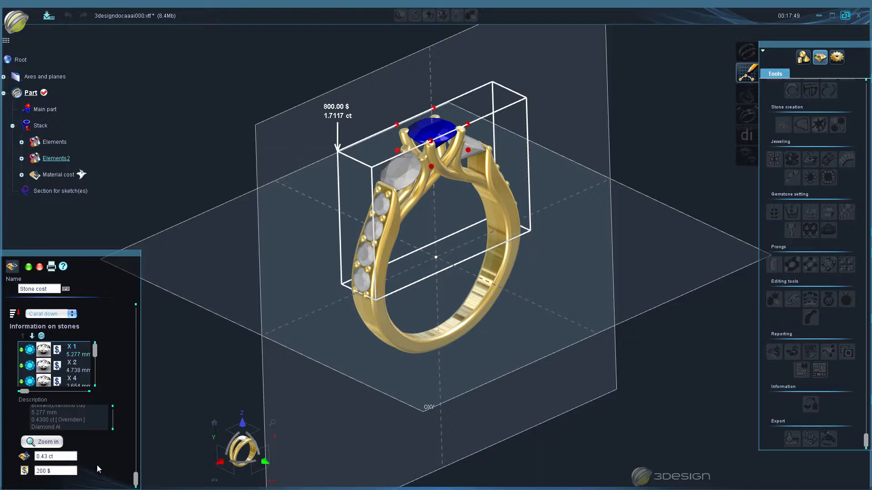
double_click(66, 456)
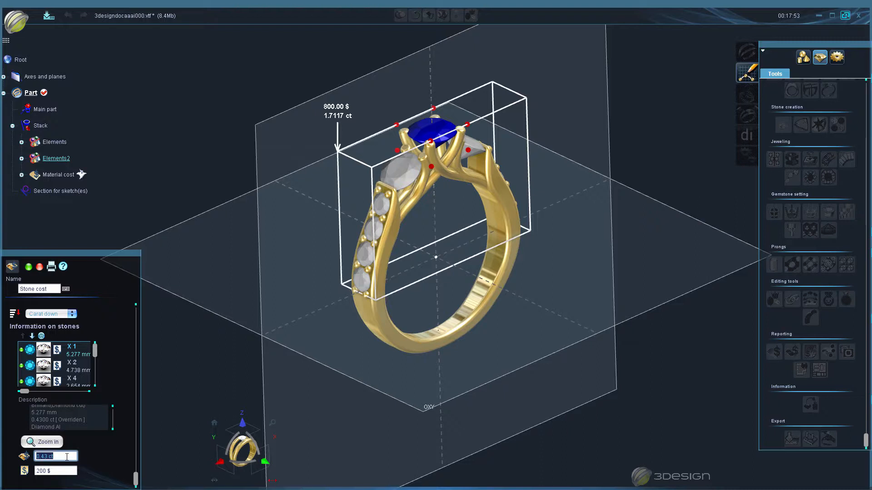
text(.41)
key(Tab)
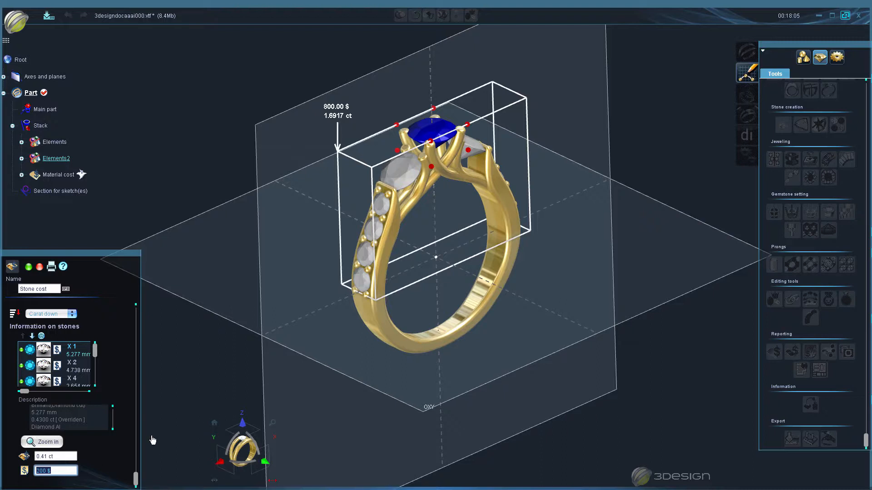
- Go through the remaining stone groups, from the 4.738 mm to the 2.431 mm stones, and examine their carat weights and prices
click(44, 367)
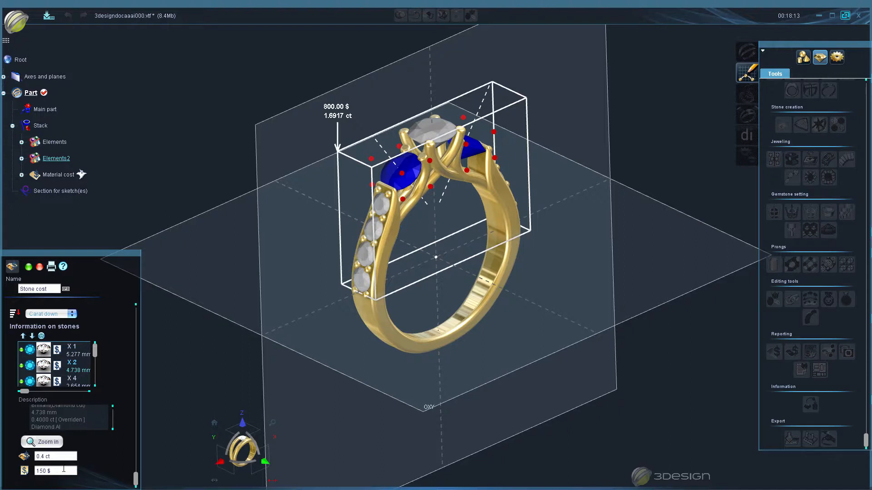
click(70, 384)
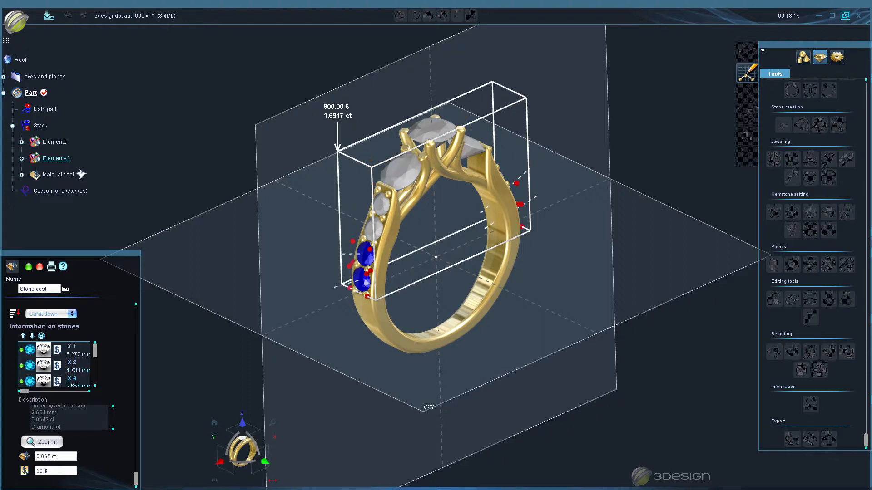
scroll(71, 371, down, 2)
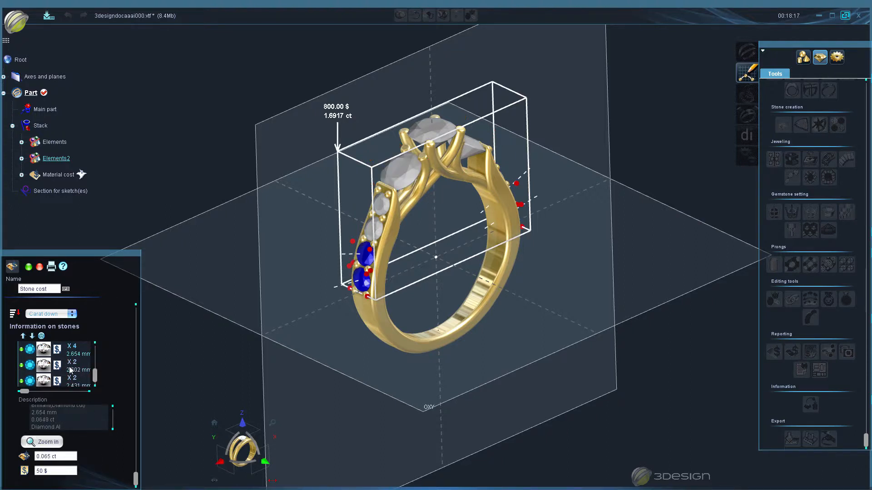
click(73, 370)
click(80, 379)
scroll(79, 378, down, 1)
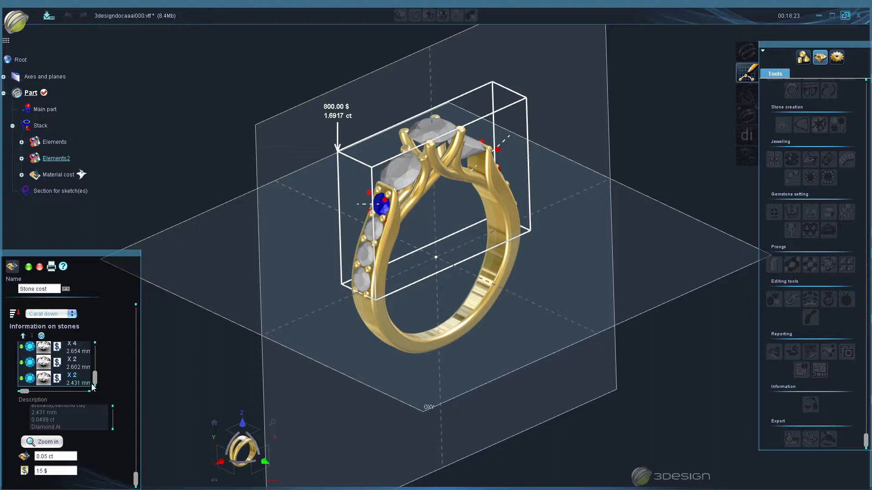
scroll(88, 447, up, 2)
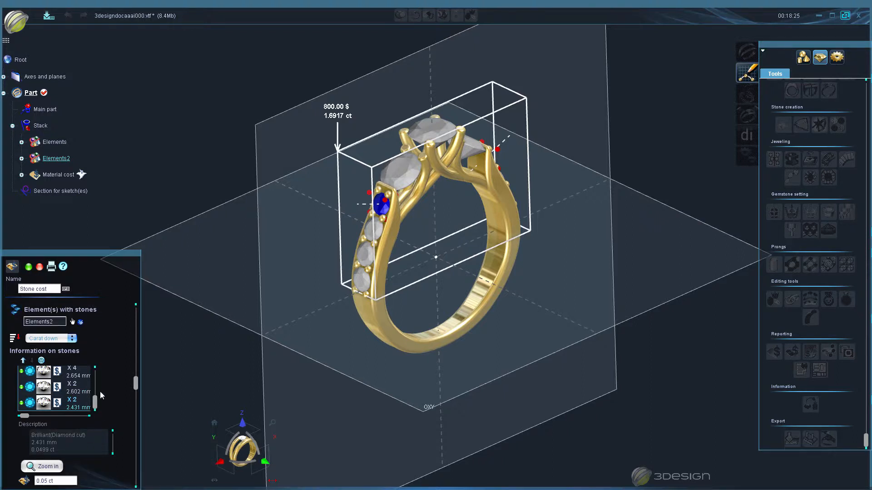
scroll(100, 394, down, 2)
scroll(100, 394, up, 2)
scroll(99, 394, down, 2)
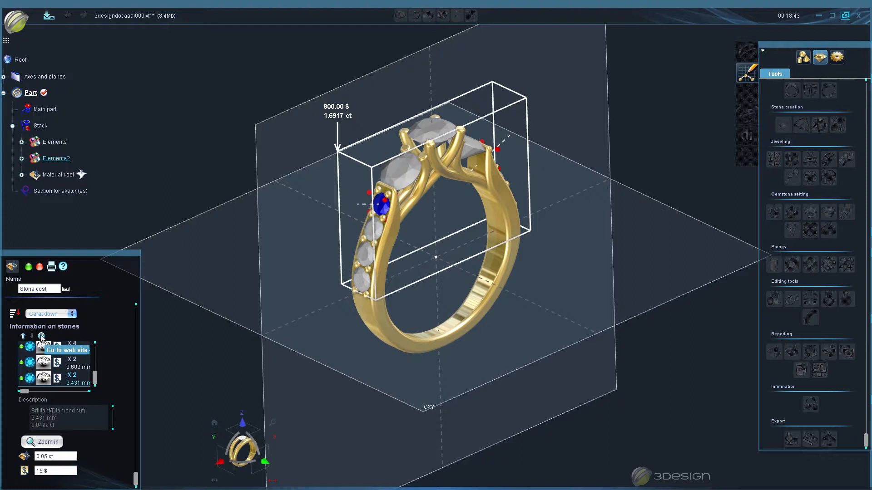
click(42, 337)
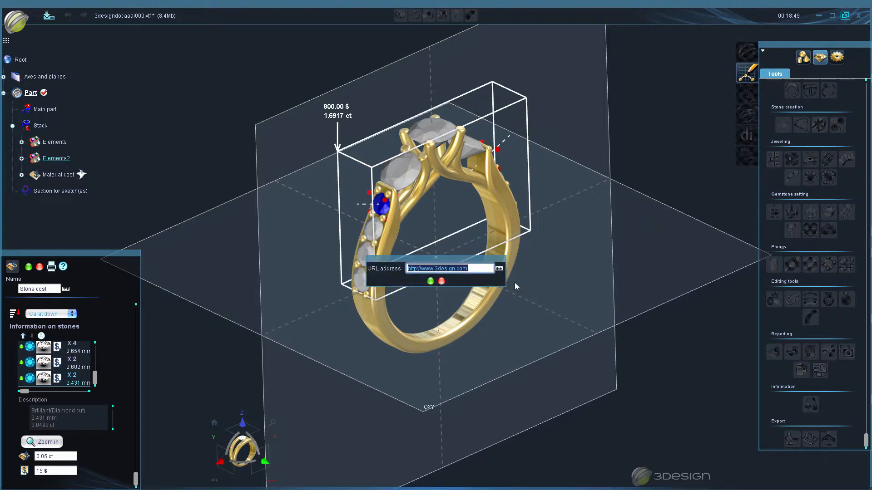
click(442, 281)
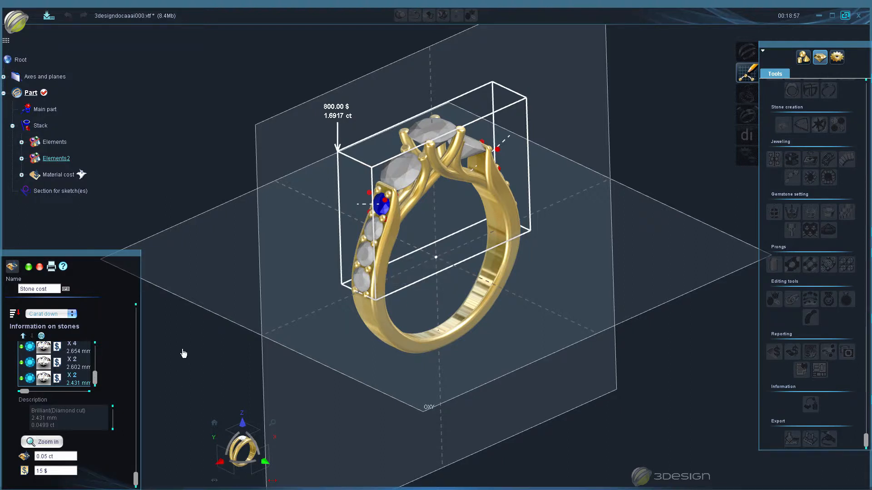
click(43, 338)
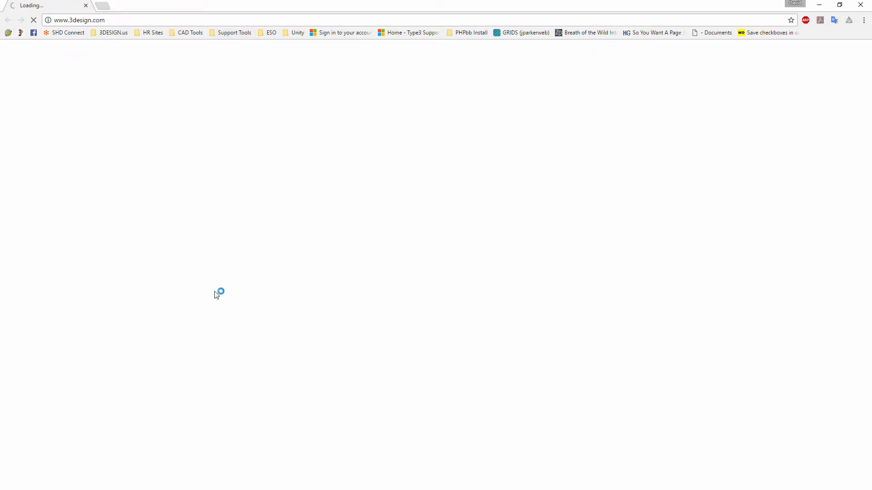
click(85, 5)
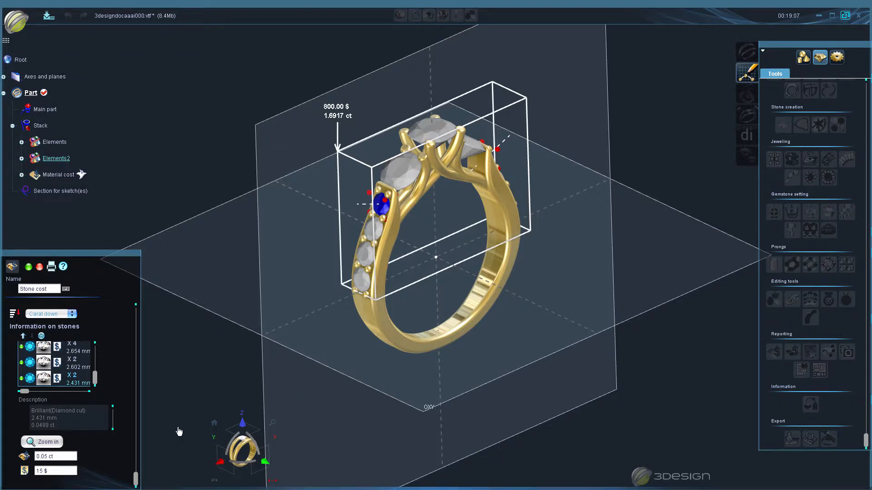
- Preview the printable stone cost report, look at its save options without saving, and close the preview
click(51, 266)
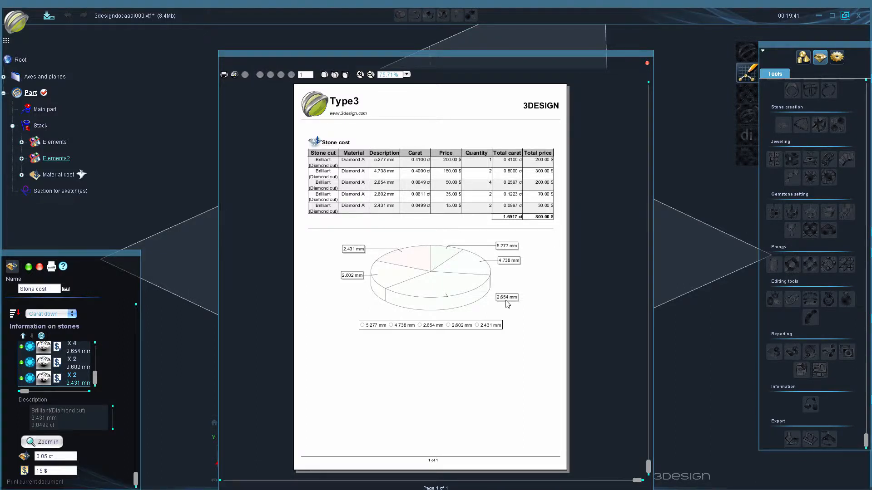
click(224, 75)
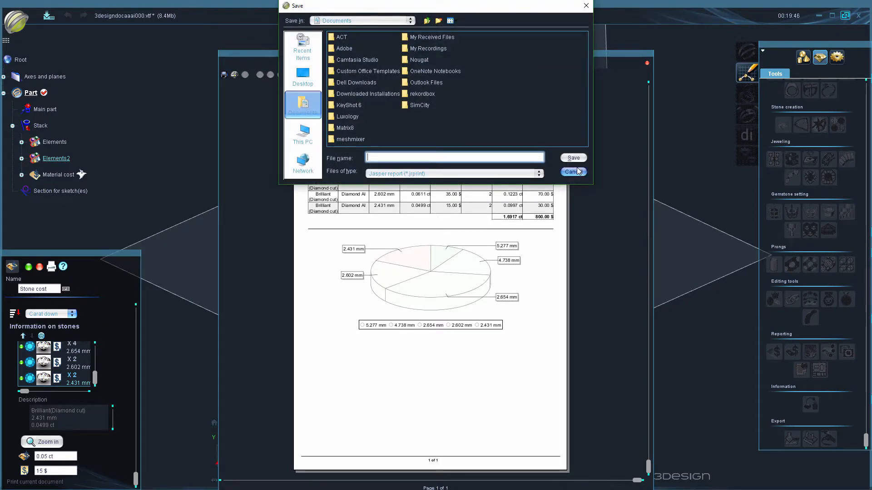
click(574, 169)
click(647, 64)
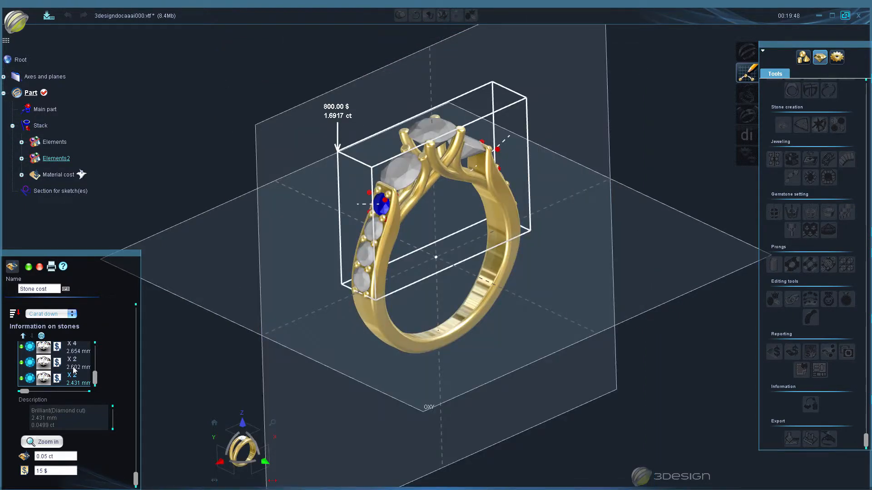
- Confirm the stone cost and hide its label in the model
click(28, 267)
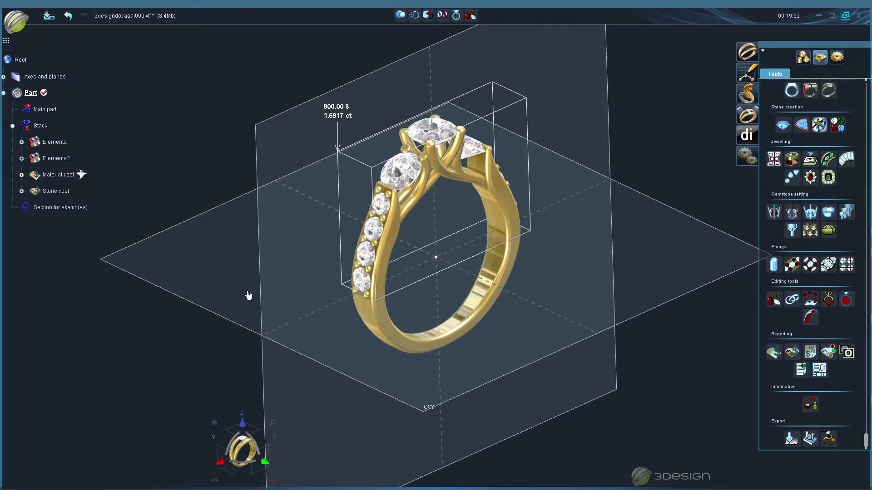
right_click(49, 191)
click(107, 209)
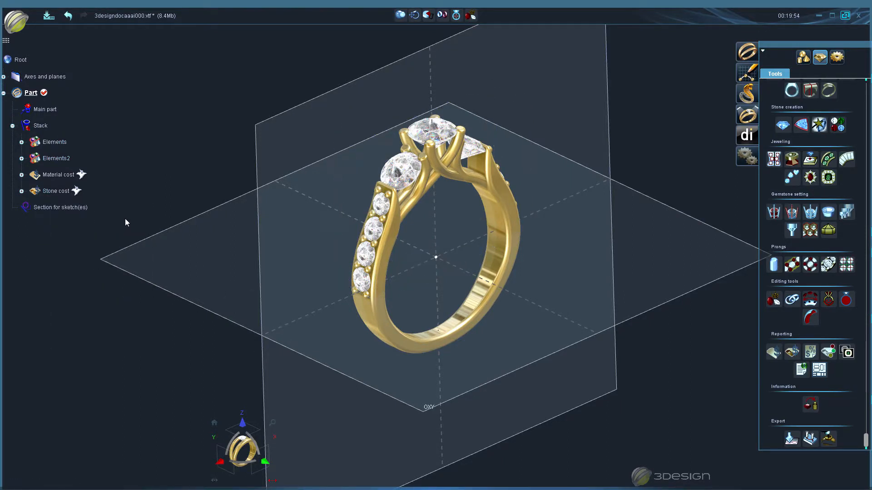
- Start a quotation covering the material and stone costs and enter the customer's full name as the quotation name
click(810, 351)
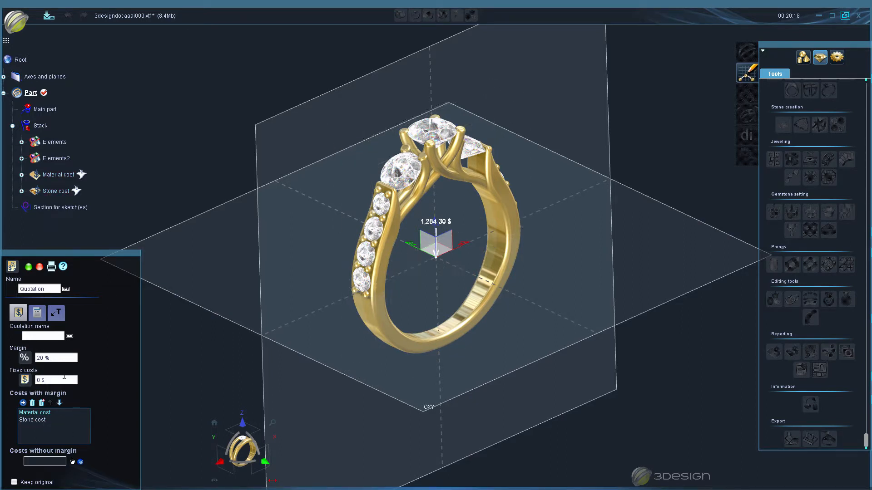
click(34, 337)
text(Bob Smith)
- Set the quotation's margin to 80 % and its fixed costs to 25 $
click(56, 359)
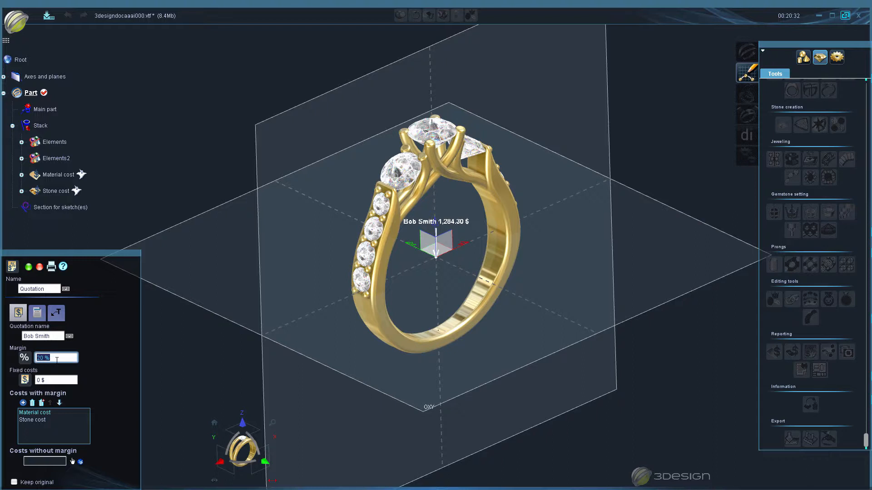
text(80)
key(Tab)
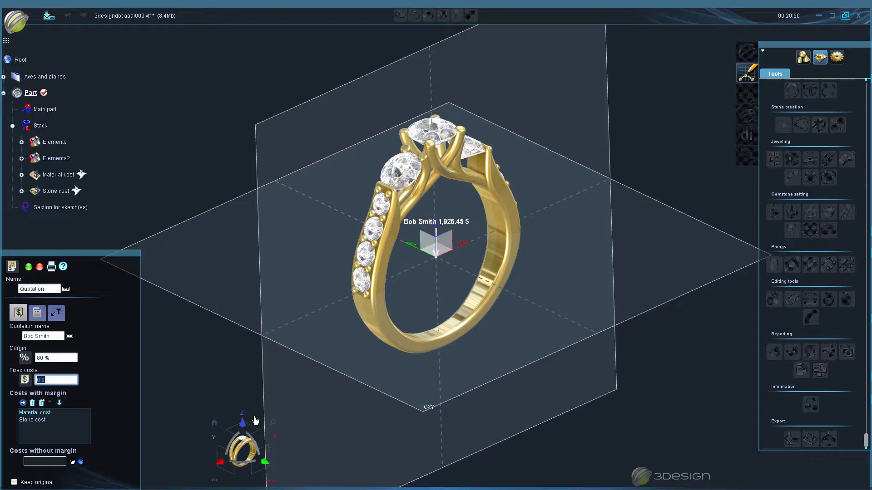
text(25)
key(Return)
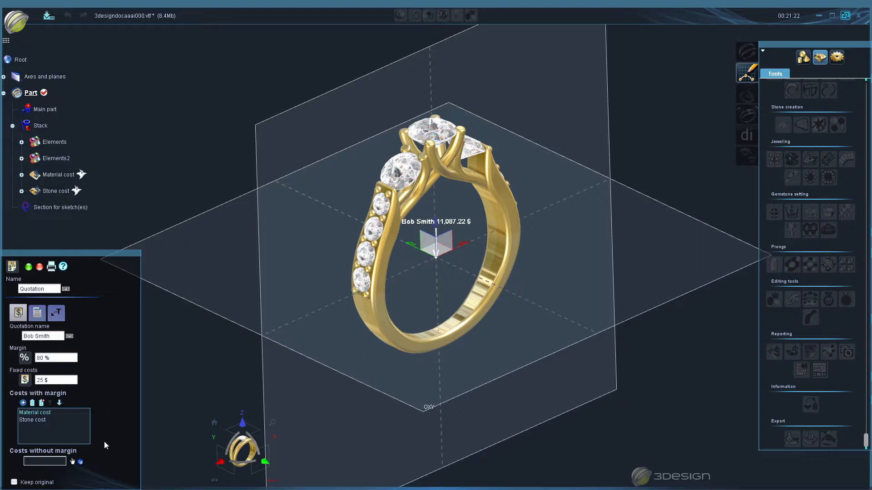
- Examine the quotation's report header and columns list, preview the printable quotation and close the preview
click(38, 314)
scroll(90, 433, down, 1)
scroll(99, 441, down, 2)
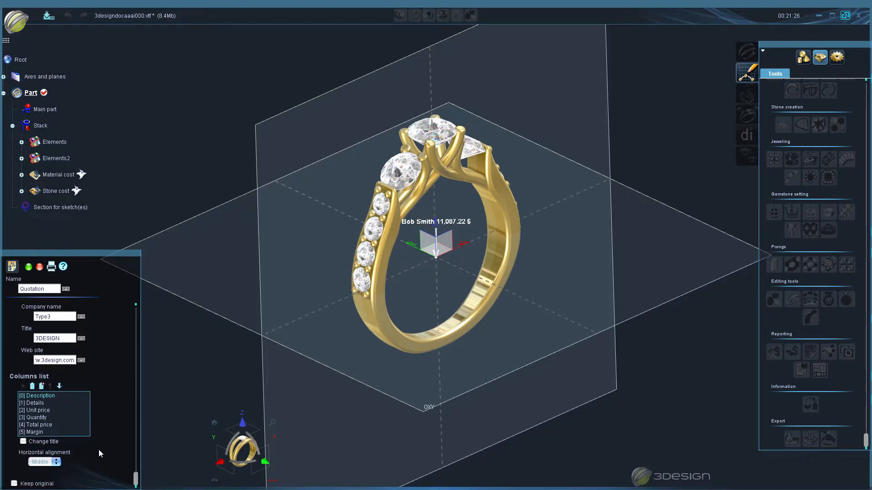
scroll(108, 429, up, 4)
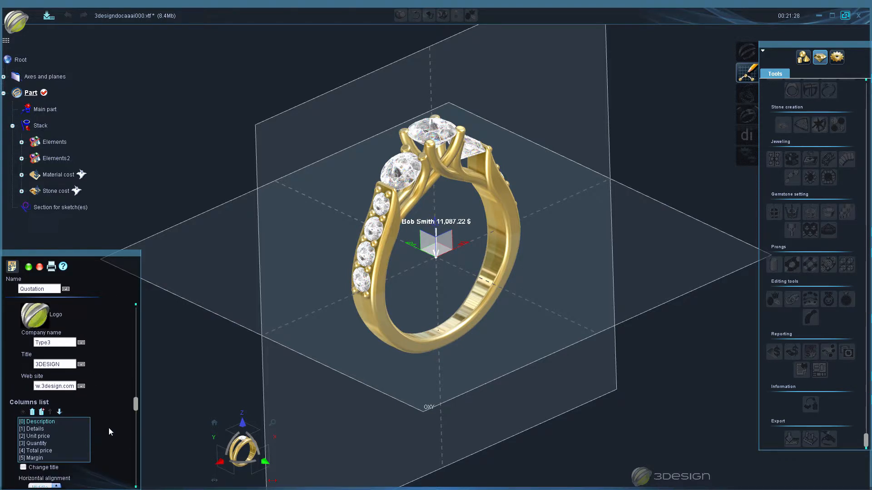
scroll(113, 418, down, 4)
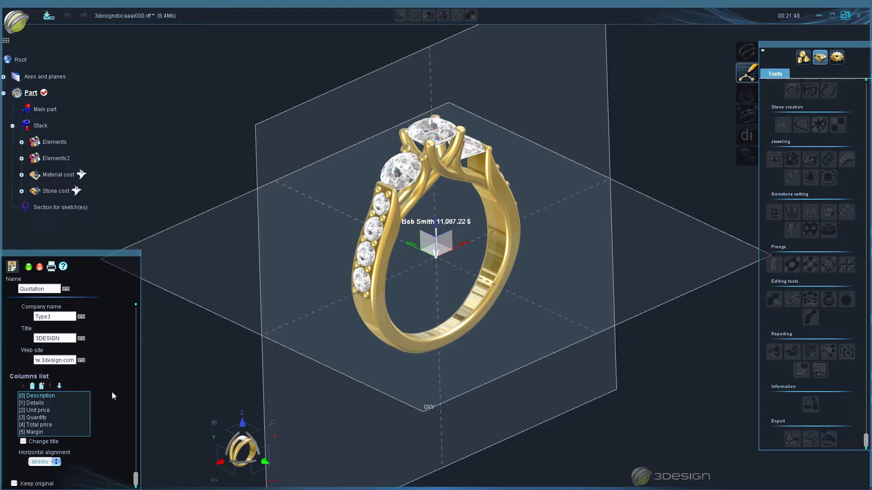
scroll(111, 395, up, 3)
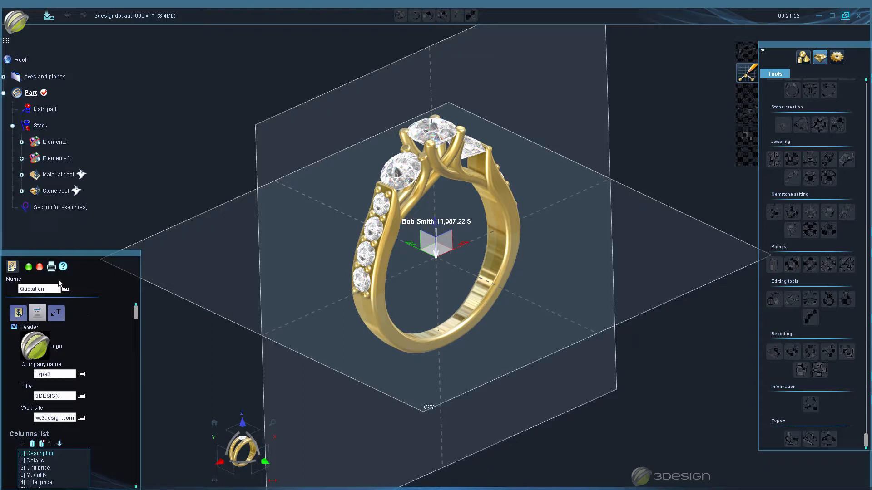
click(52, 268)
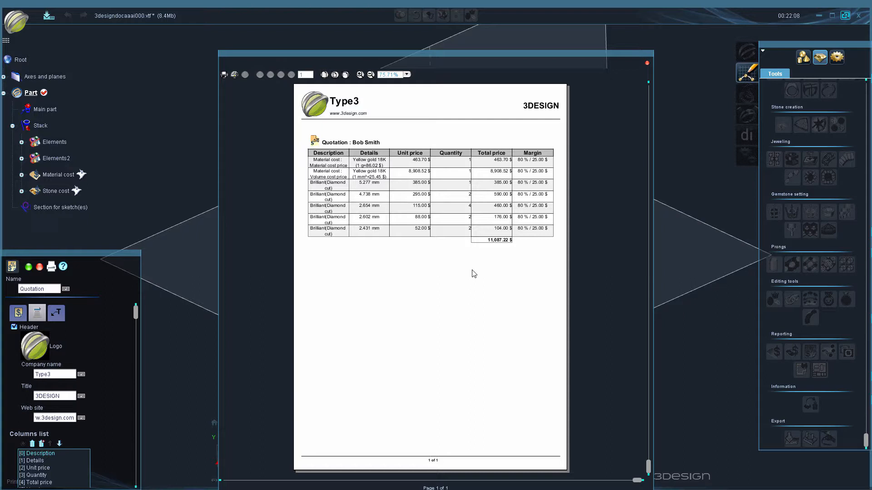
click(647, 64)
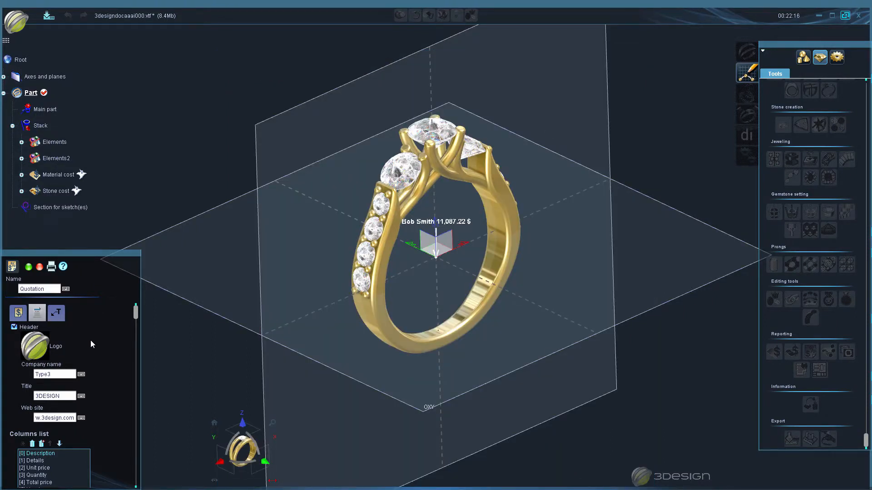
- Confirm the quotation and undo its creation to restore the separate stone and material costs
click(28, 267)
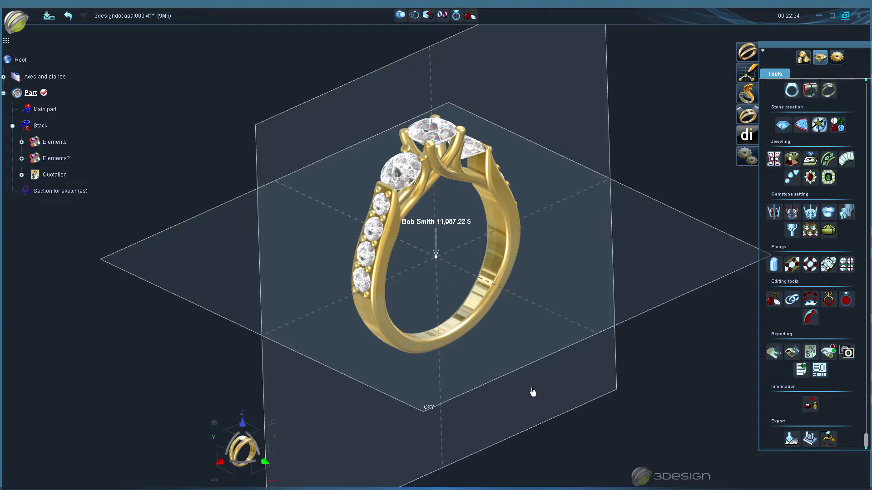
key(ctrl+z)
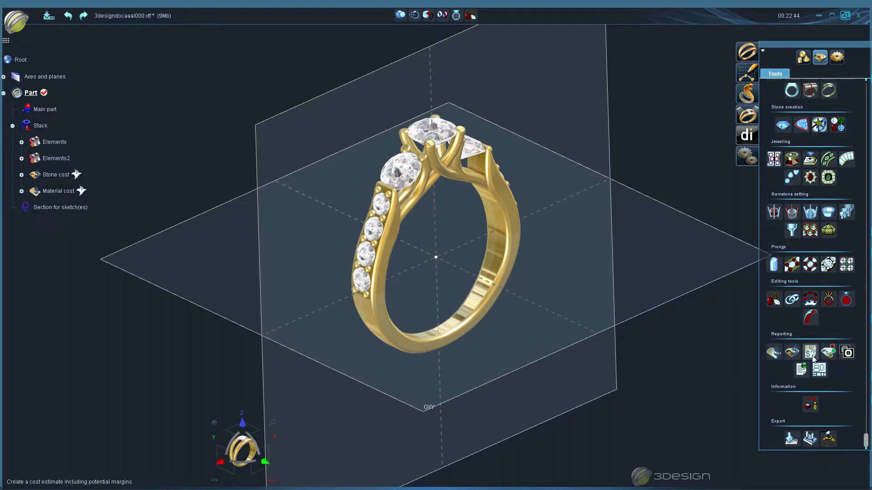
- Select the ring's stones (Elements2) and start a Stone color report on them
click(829, 353)
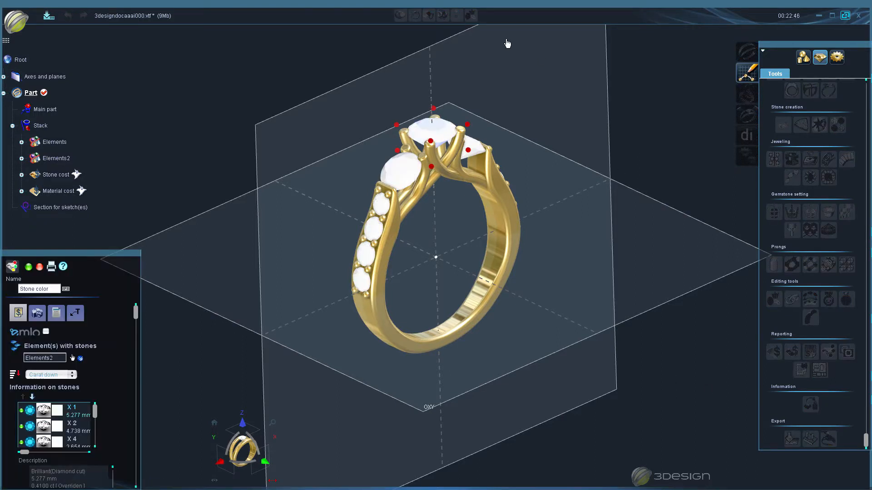
click(39, 267)
click(472, 136)
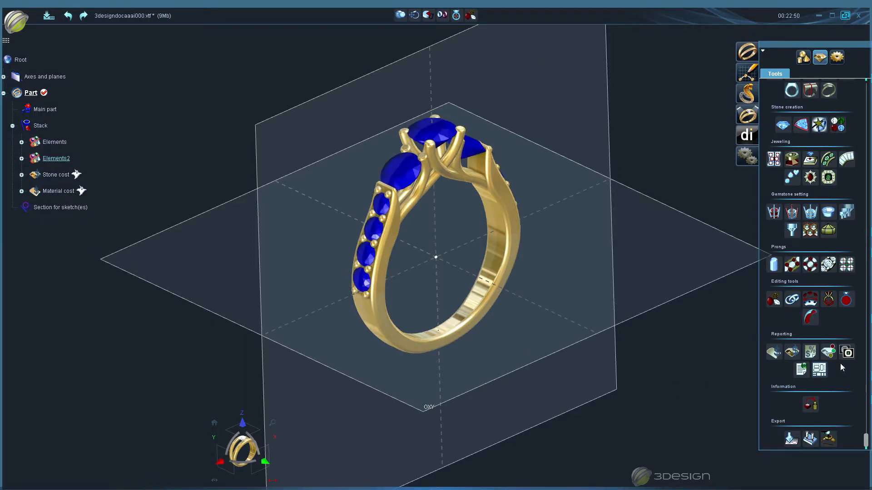
click(829, 353)
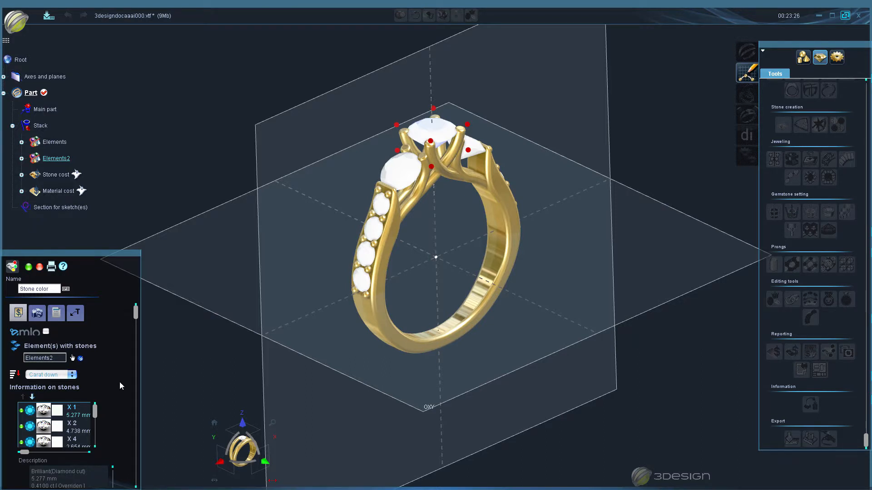
- Zoom in on the 5.277 mm centre stone from the stone information and examine its stripe options, keeping none
scroll(119, 383, down, 5)
scroll(119, 382, up, 4)
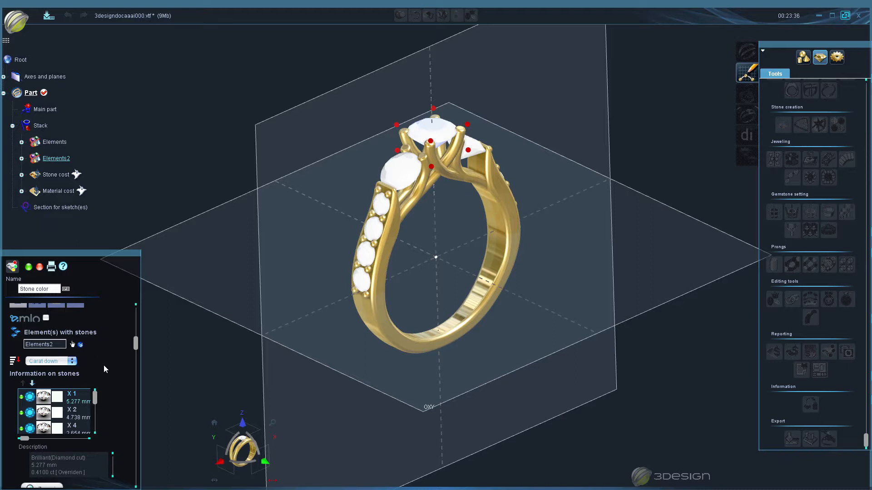
scroll(104, 365, down, 1)
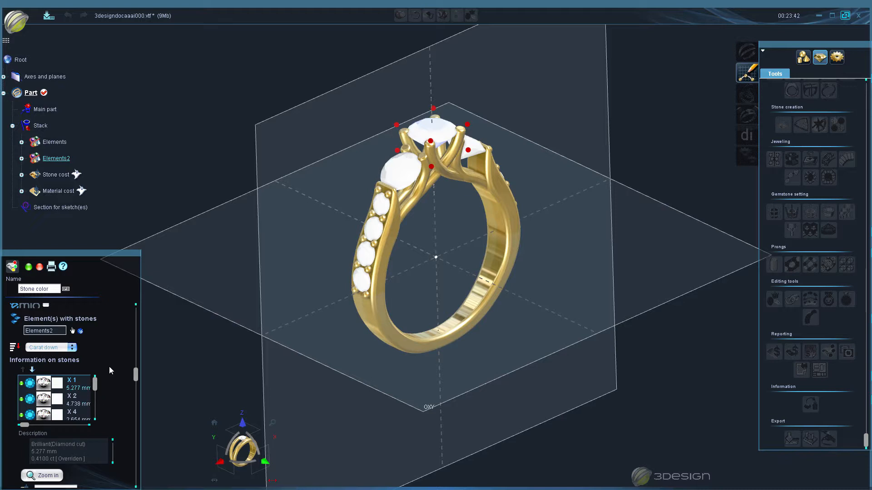
scroll(113, 419, down, 1)
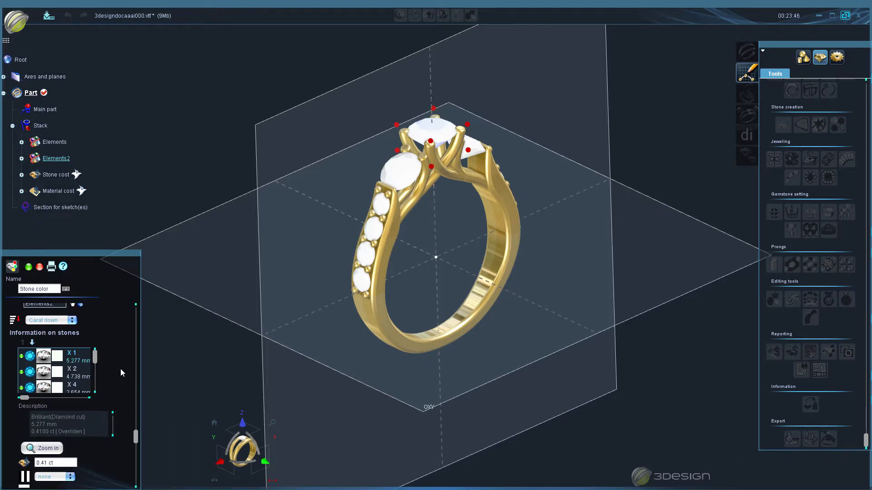
scroll(120, 370, down, 1)
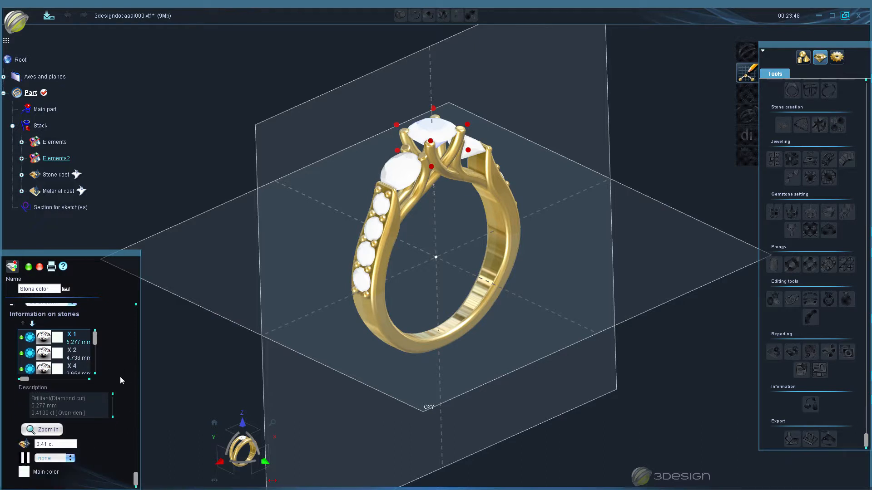
scroll(116, 375, up, 3)
scroll(111, 391, down, 3)
click(47, 429)
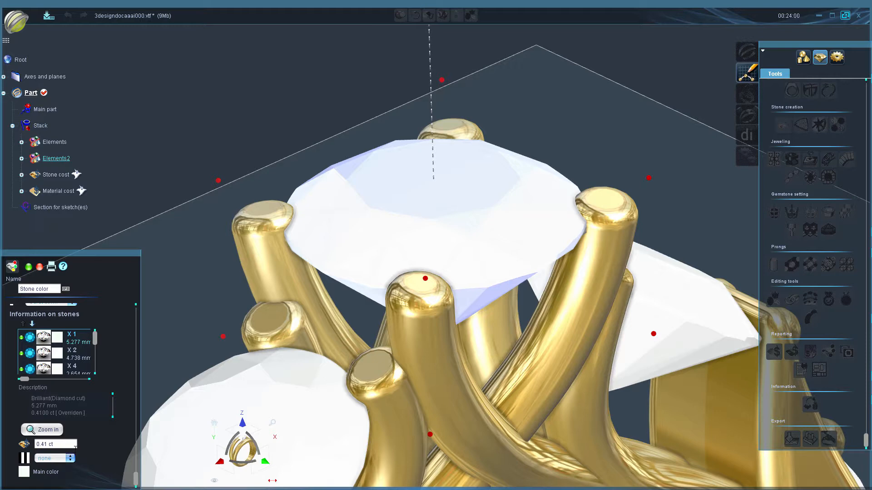
click(68, 459)
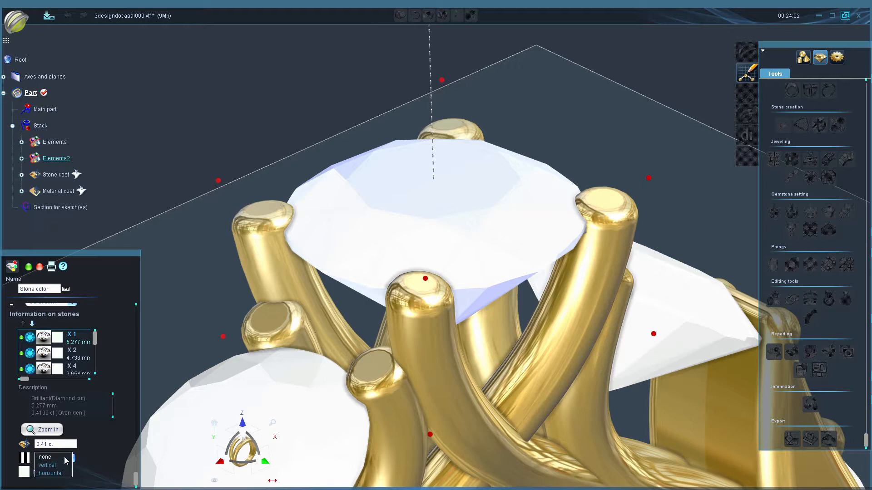
click(45, 458)
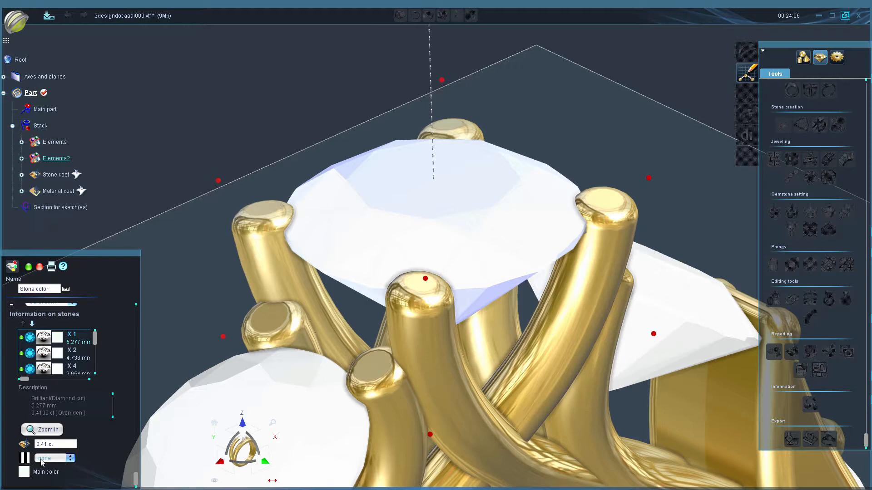
- Set the centre stone's main color to green (R 60, G 255, B 28)
click(25, 473)
click(497, 223)
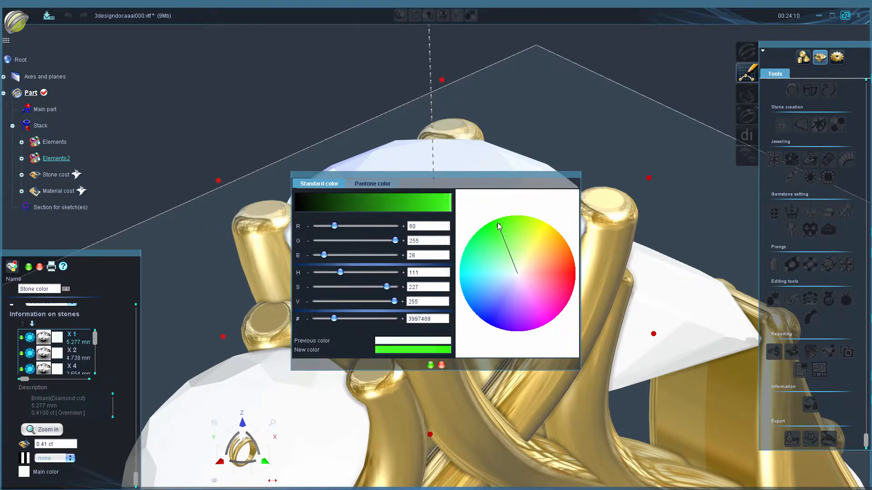
click(430, 365)
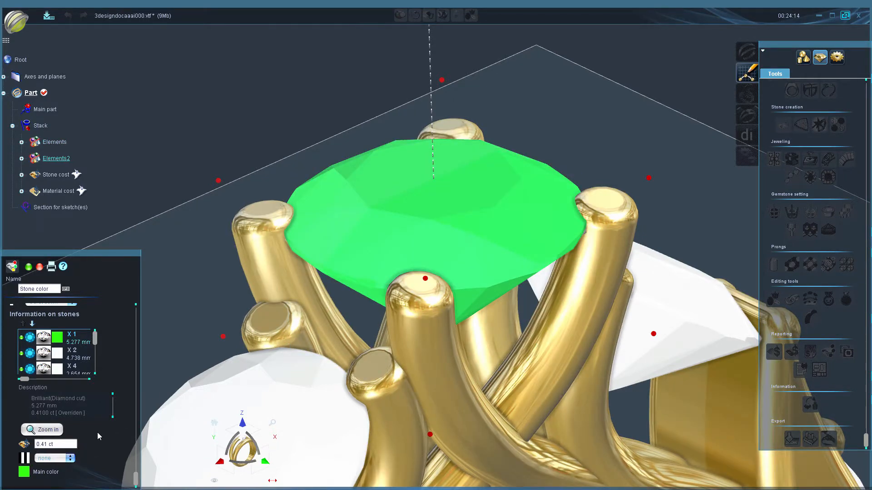
- Try vertical two-color stripes on the green centre stone and set its stripe option back to none
scroll(96, 432, up, 1)
scroll(130, 416, down, 1)
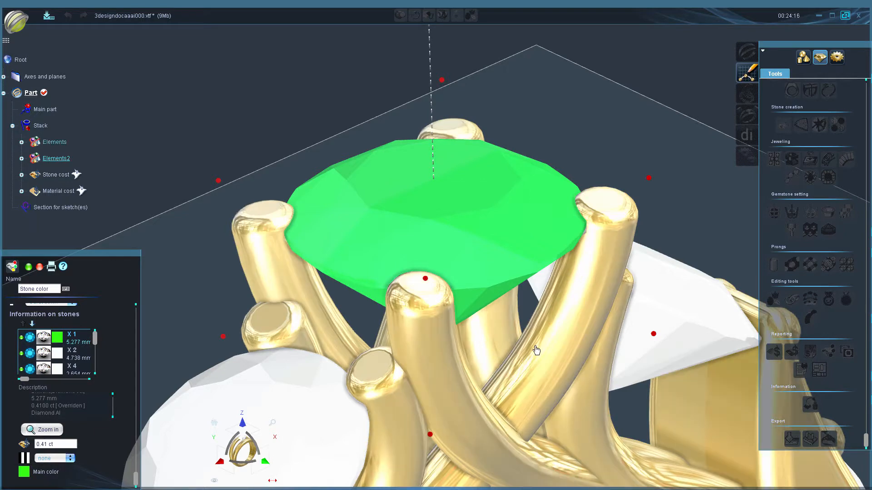
scroll(536, 350, down, 5)
click(59, 460)
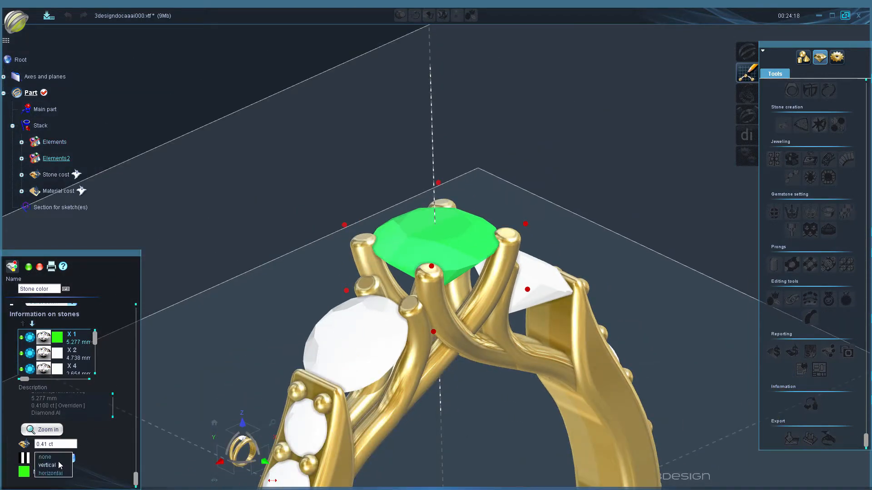
click(59, 466)
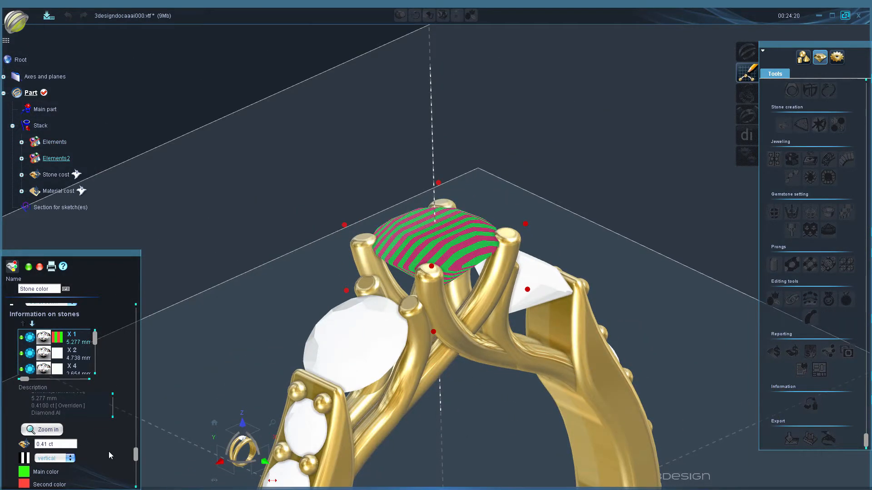
scroll(108, 451, down, 1)
click(58, 445)
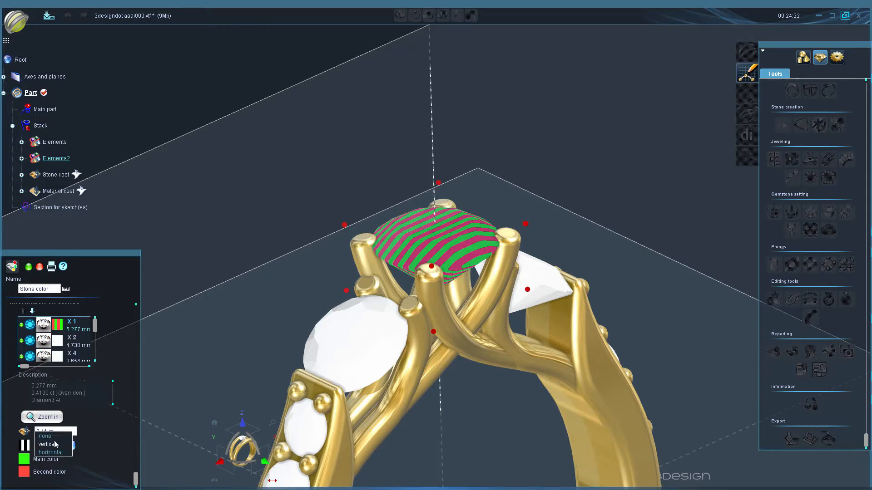
click(51, 435)
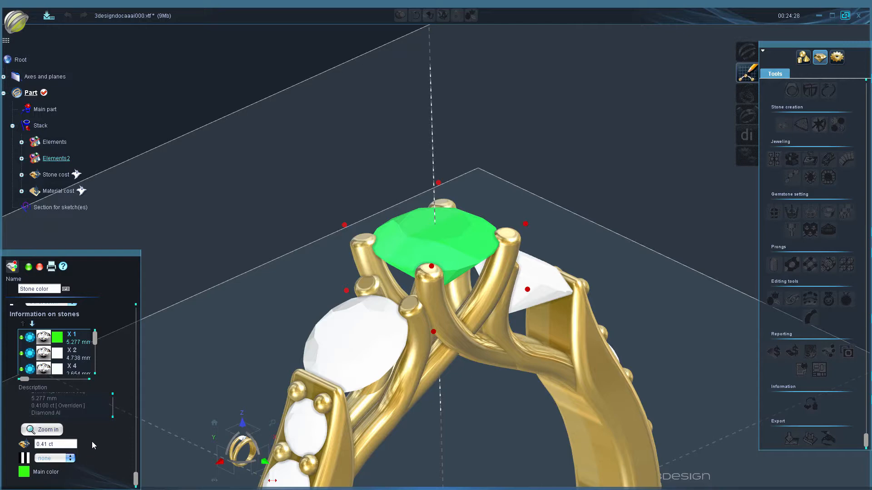
scroll(452, 395, down, 3)
middle_drag(453, 395, 440, 304)
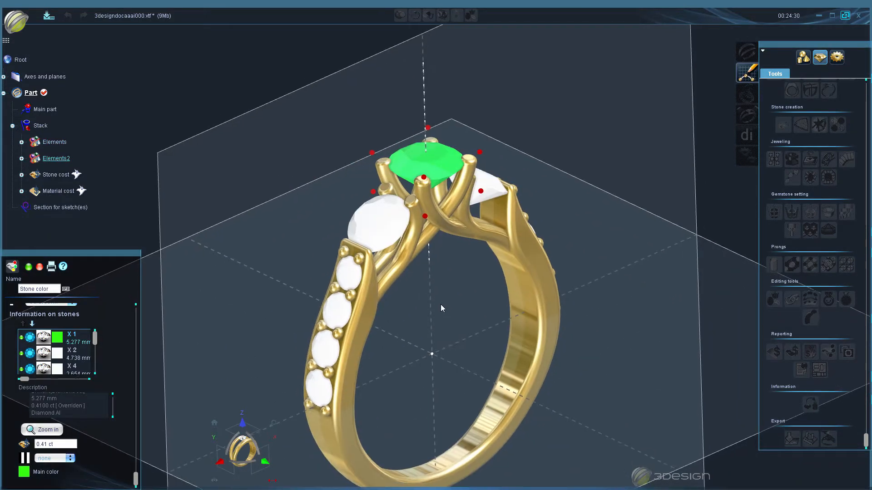
- Set the main color of the two 4.738 mm side stones to blue (R 56, G 94, B 255)
click(51, 355)
click(27, 471)
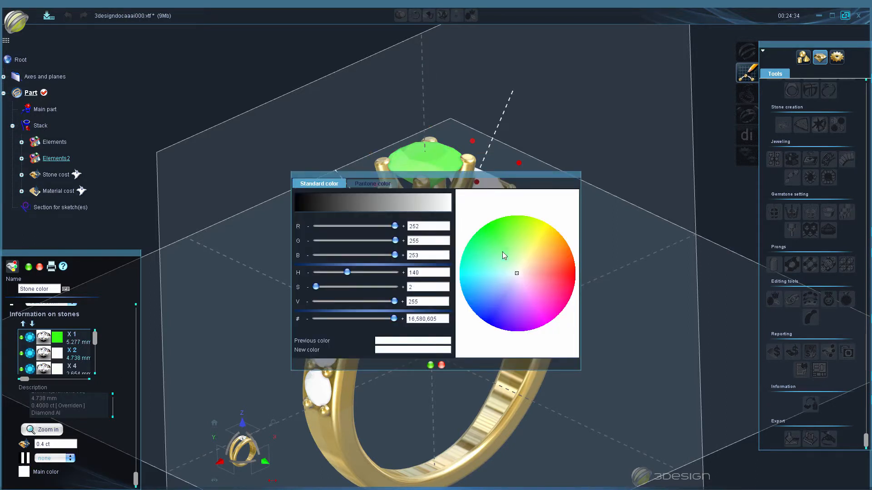
drag(526, 278, 487, 308)
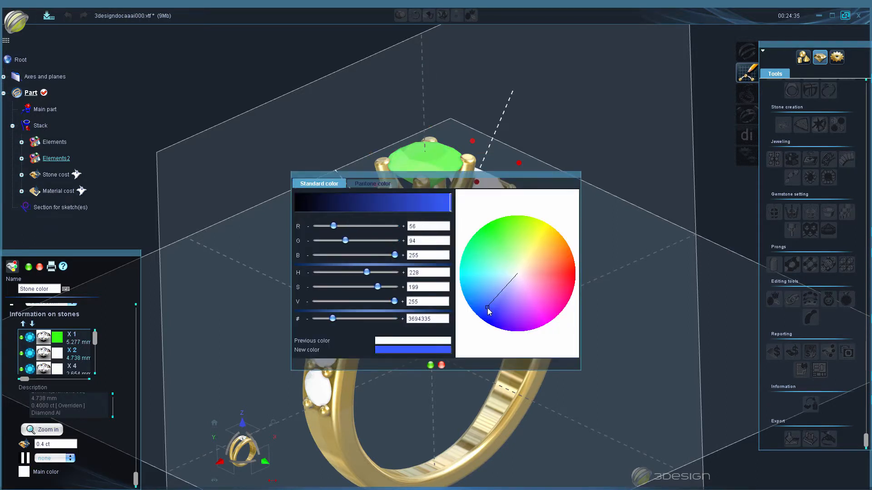
click(430, 365)
- Set the main color of the four 2.654 mm stones to magenta
click(63, 369)
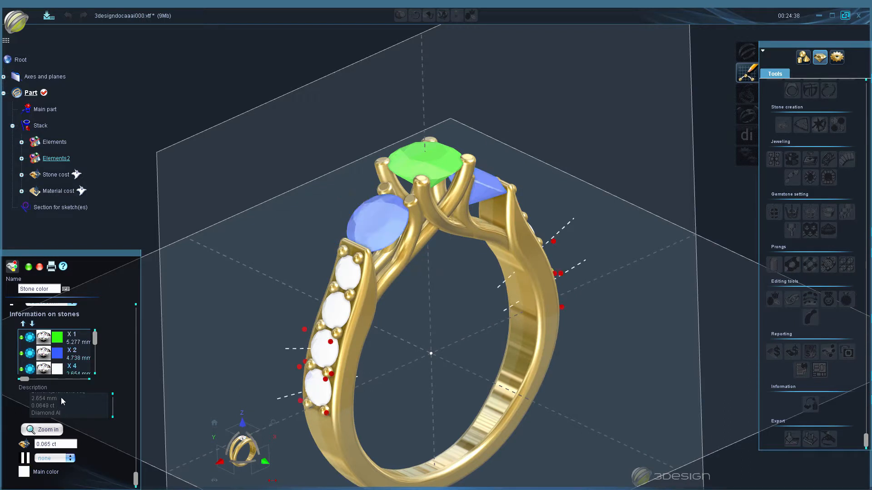
click(24, 471)
drag(538, 301, 541, 307)
click(431, 366)
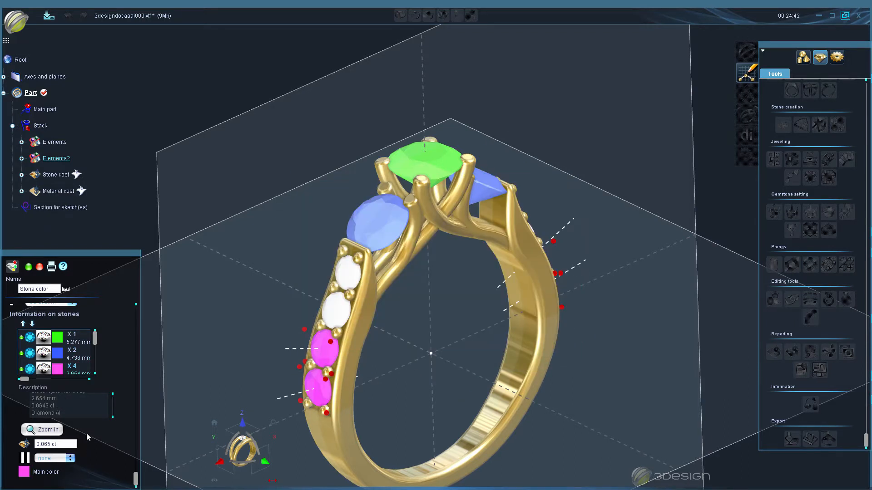
- Set the main color of the two 2.602 mm stones to yellow (R 250, G 255, B 71)
scroll(68, 361, down, 2)
click(66, 353)
click(24, 471)
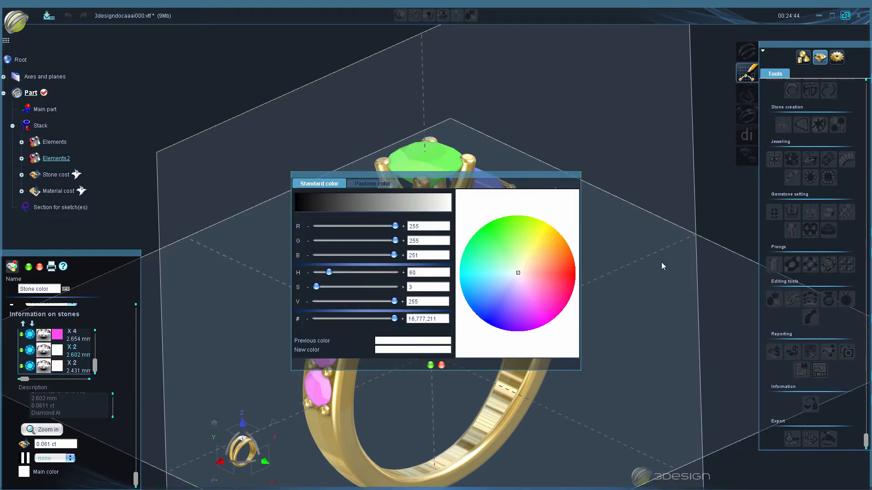
click(537, 230)
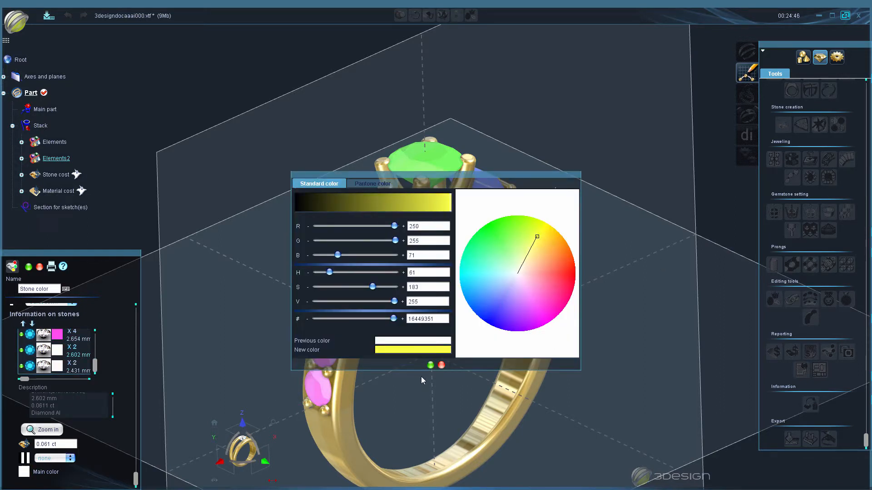
click(431, 366)
- Set the main color of the two 2.431 mm stones to orange (R 255, G 104, B 34)
click(62, 368)
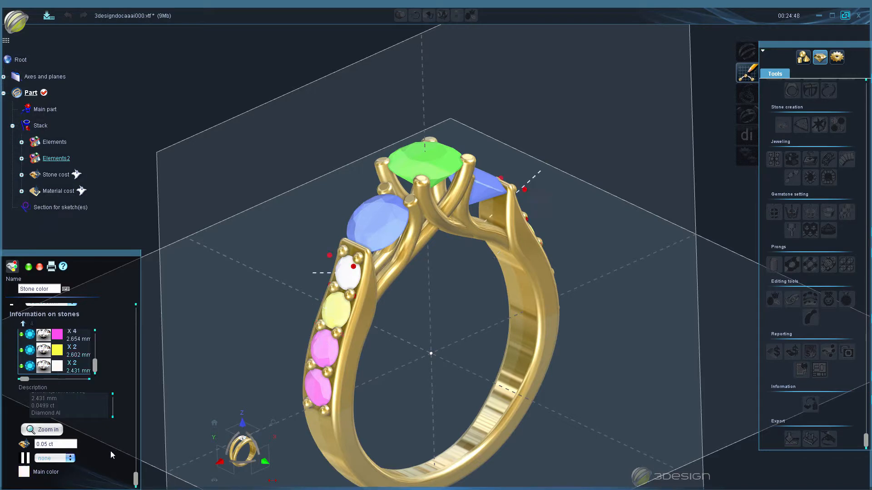
click(25, 473)
click(565, 257)
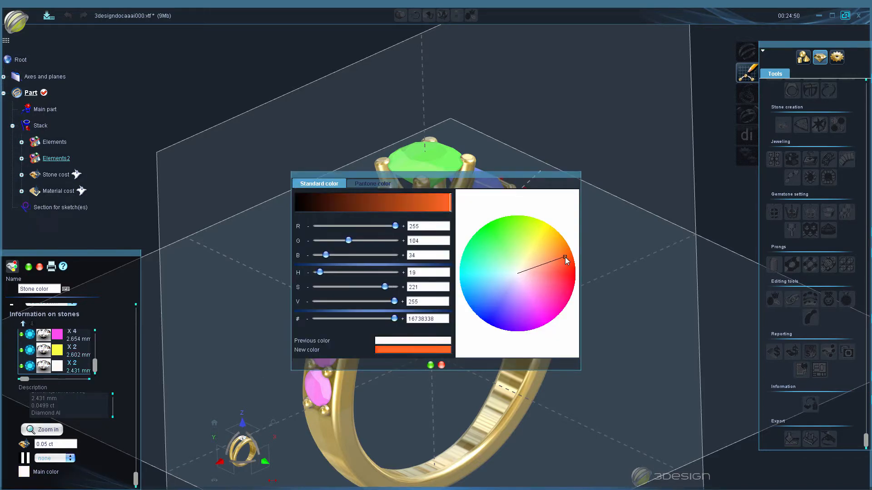
click(431, 366)
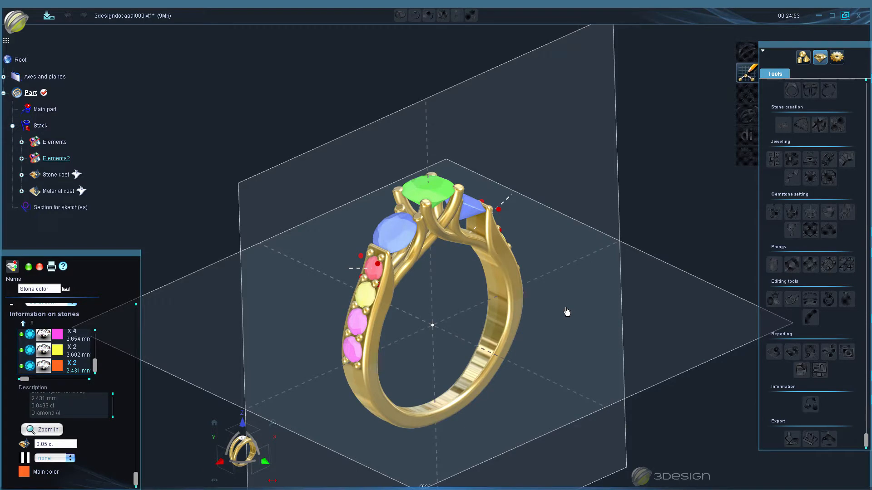
middle_drag(567, 309, 484, 306)
middle_drag(455, 330, 454, 337)
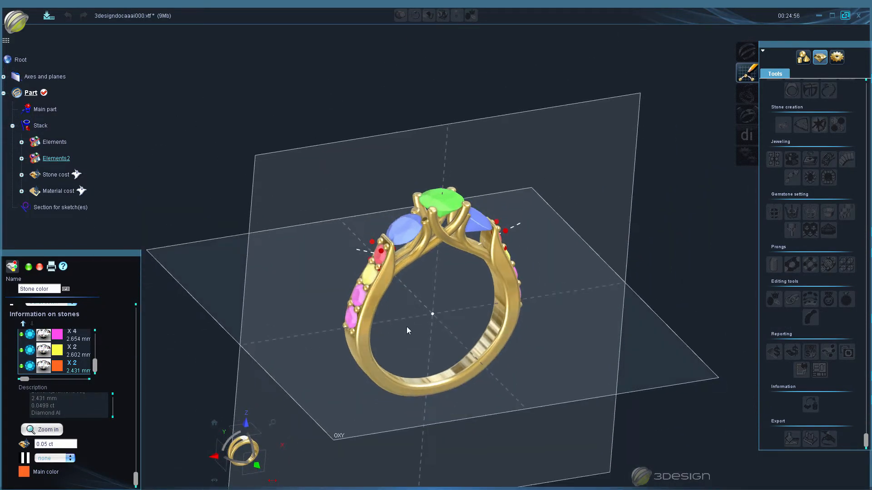
middle_drag(400, 324, 429, 336)
- Capture a front-view screenshot of the color-coded ring for the Stone color report and name it Front
scroll(429, 336, up, 3)
scroll(117, 372, up, 3)
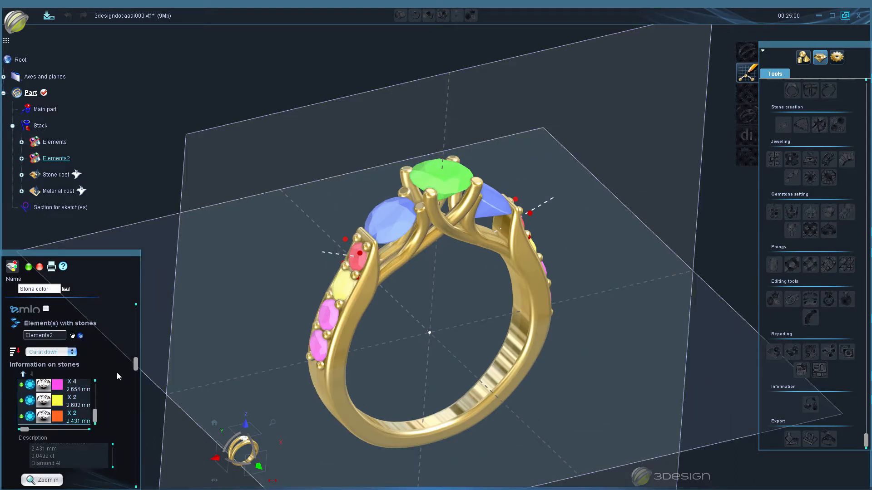
click(33, 311)
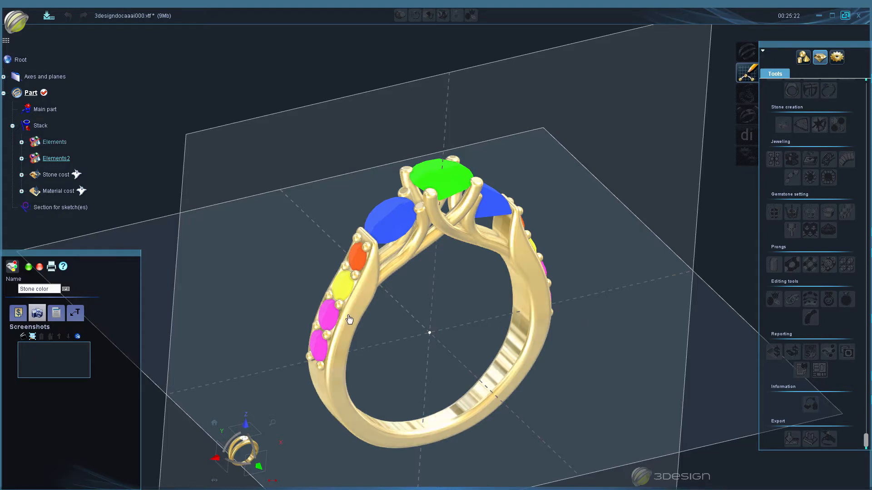
click(260, 466)
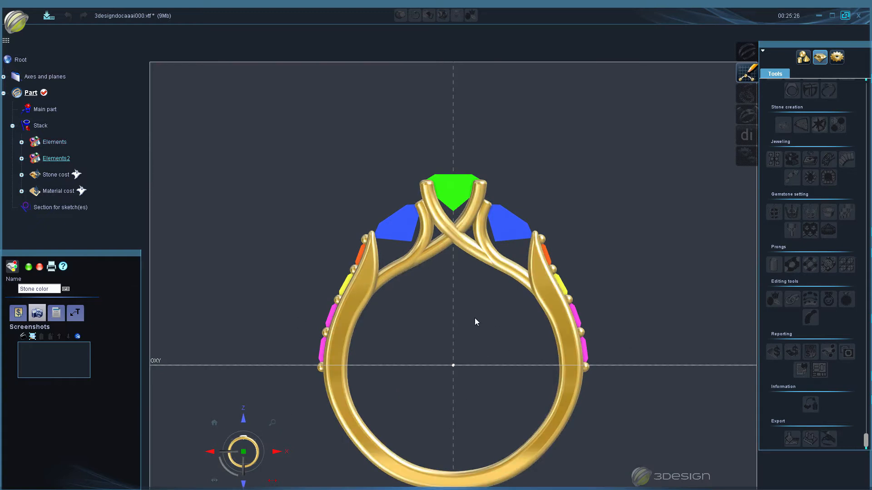
scroll(475, 318, down, 4)
scroll(483, 279, up, 3)
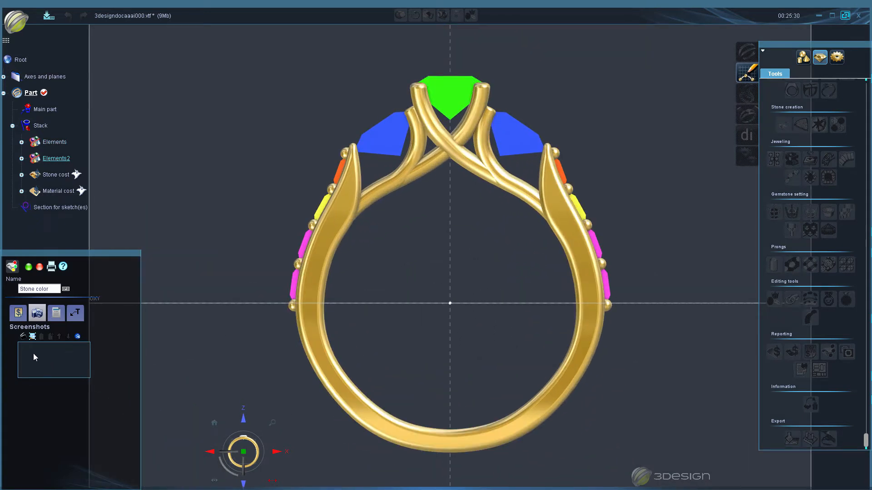
click(23, 336)
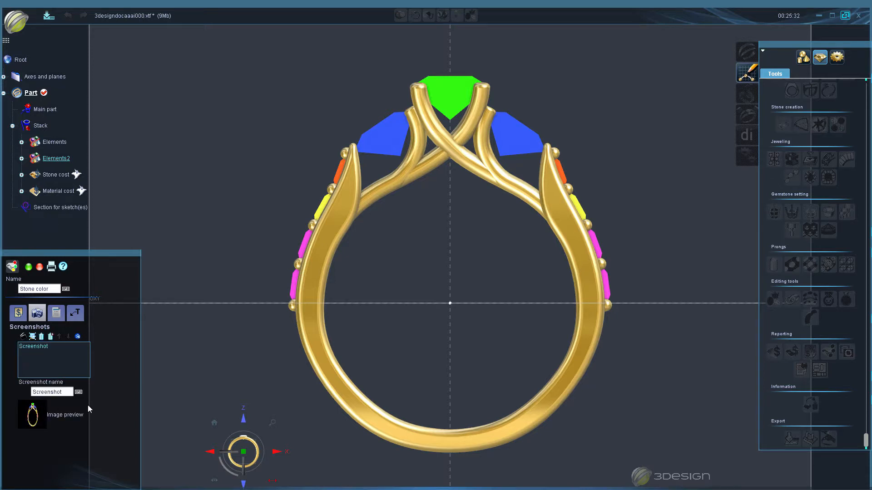
double_click(70, 392)
text(Front)
key(Return)
- Capture a top-view screenshot of the color-coded ring for the report and name it Top
click(242, 421)
scroll(507, 307, up, 3)
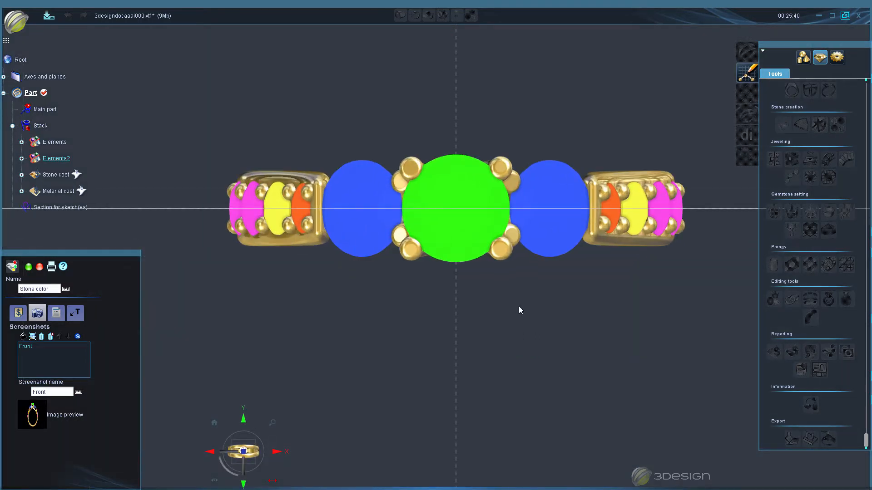
middle_drag(519, 307, 509, 336)
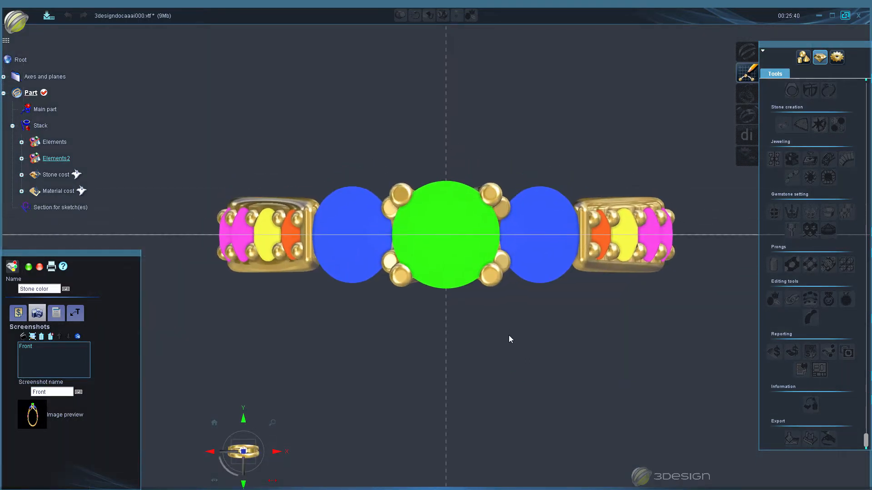
click(23, 337)
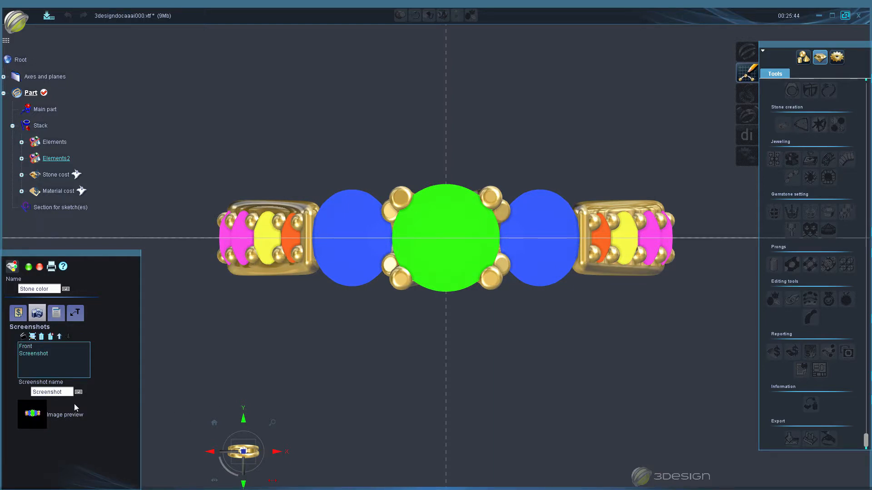
double_click(67, 392)
text(Top)
key(Return)
- Capture an angled perspective screenshot of the color-coded ring for the report and name it Angle
middle_drag(476, 366, 496, 319)
scroll(558, 326, down, 3)
scroll(503, 295, up, 3)
scroll(485, 326, down, 2)
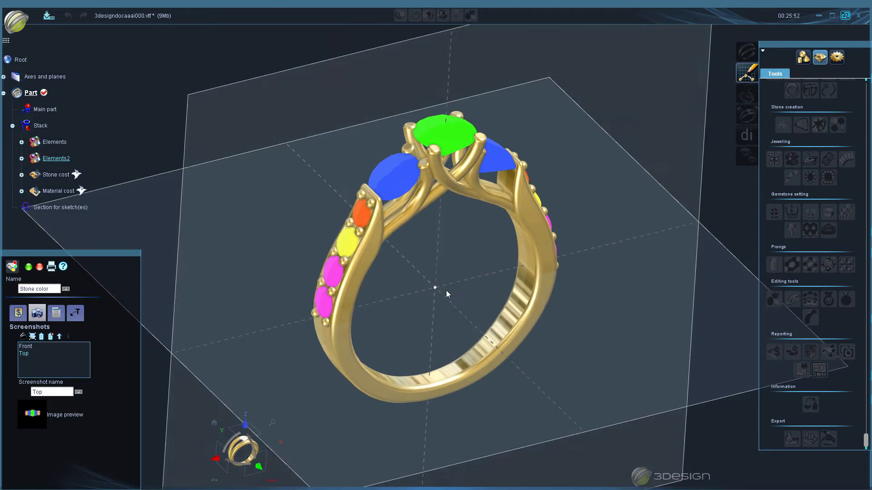
middle_drag(443, 298, 440, 303)
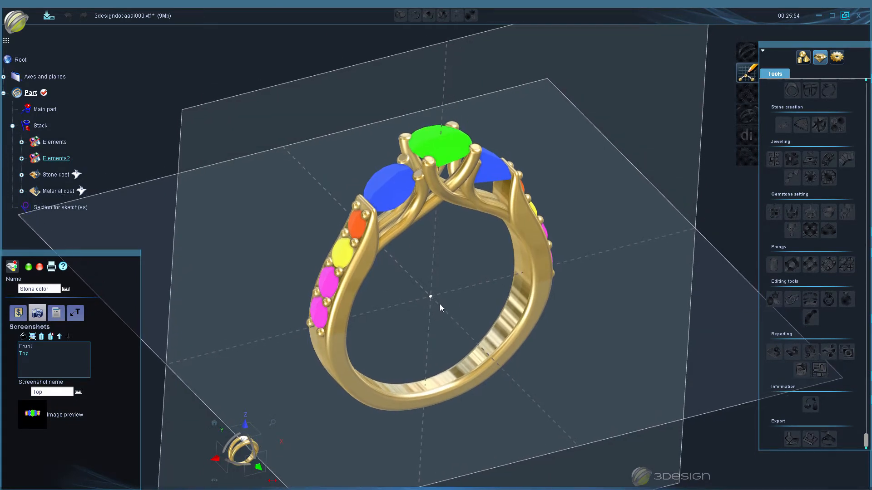
scroll(439, 303, up, 2)
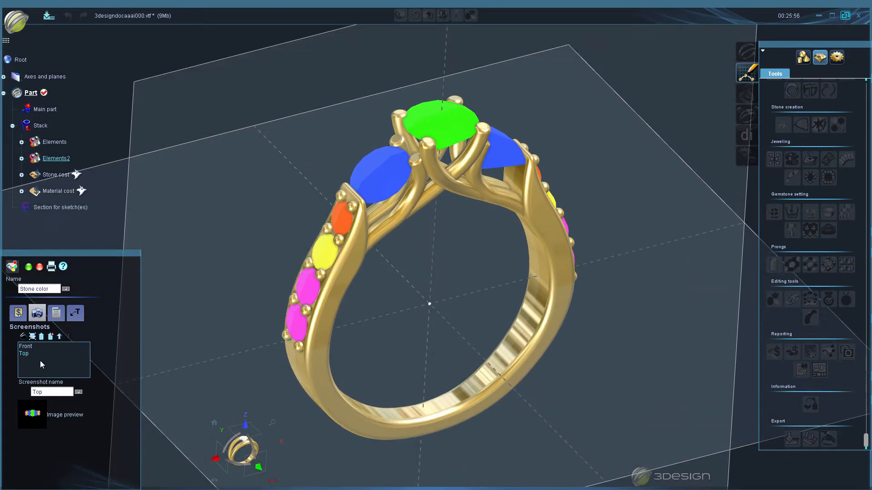
click(23, 336)
double_click(68, 391)
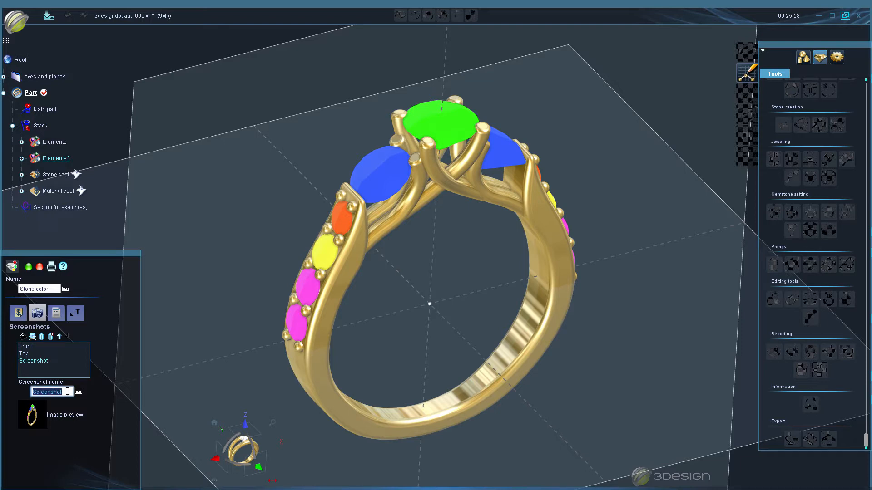
text(Angle)
key(Return)
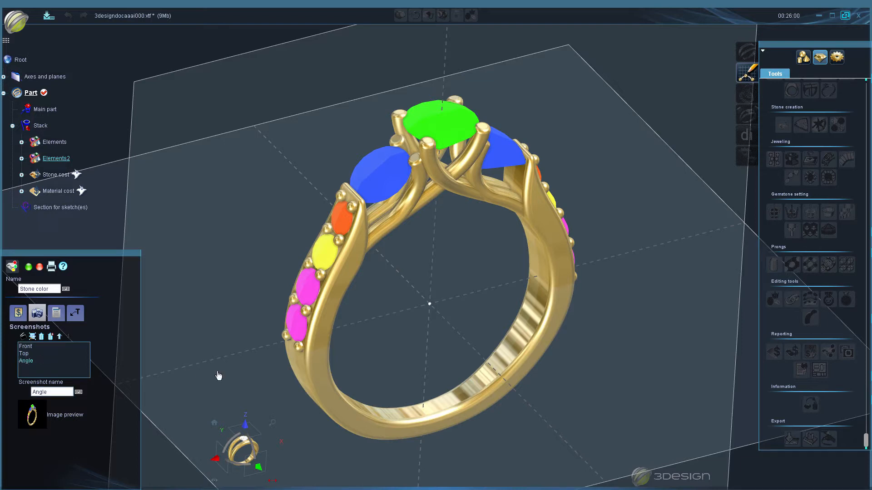
- Preview the Stone color report and remove the vertical histogram chart from its layout
click(51, 268)
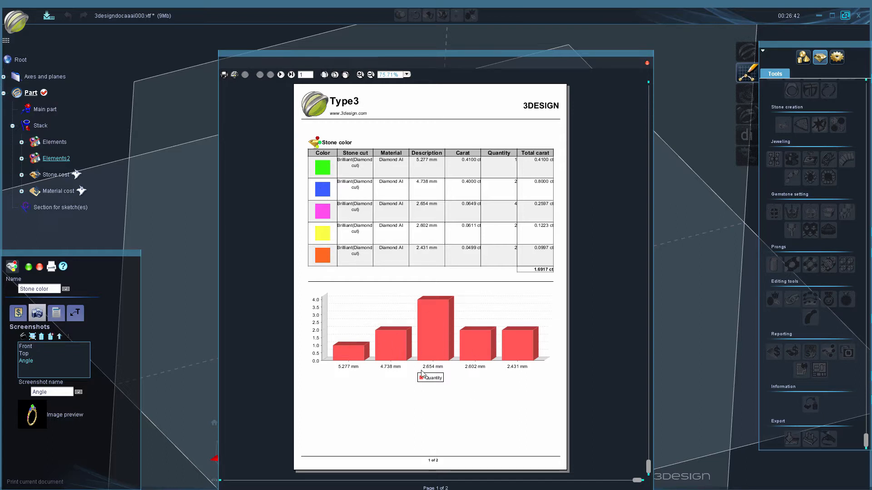
click(646, 64)
click(56, 313)
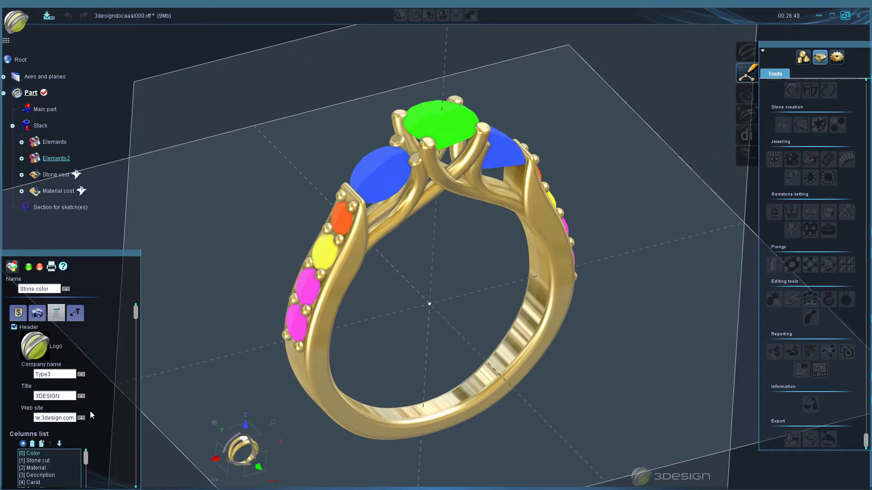
scroll(95, 427, down, 3)
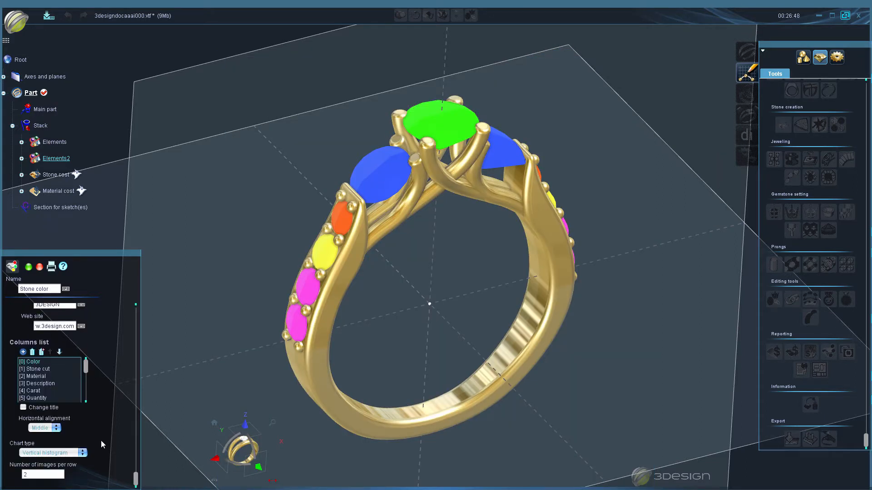
click(53, 452)
click(53, 445)
scroll(98, 342, up, 3)
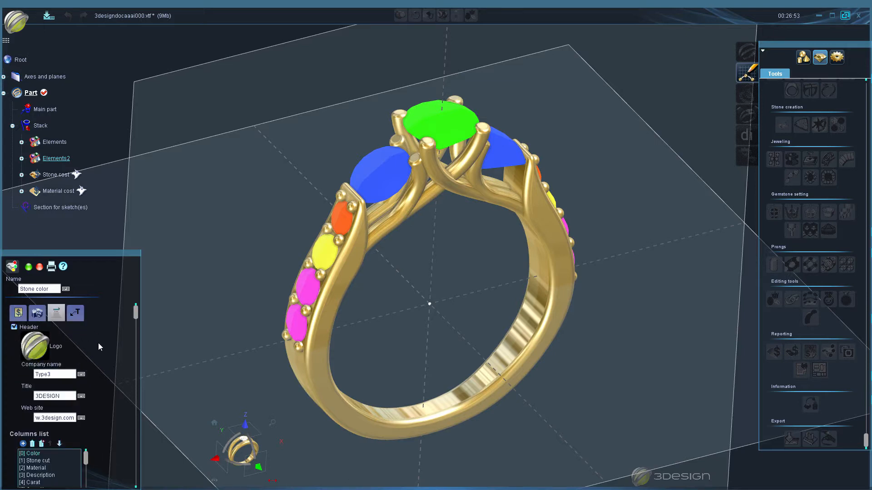
- Preview the Stone color report again with its three screenshots and validate the report
click(37, 312)
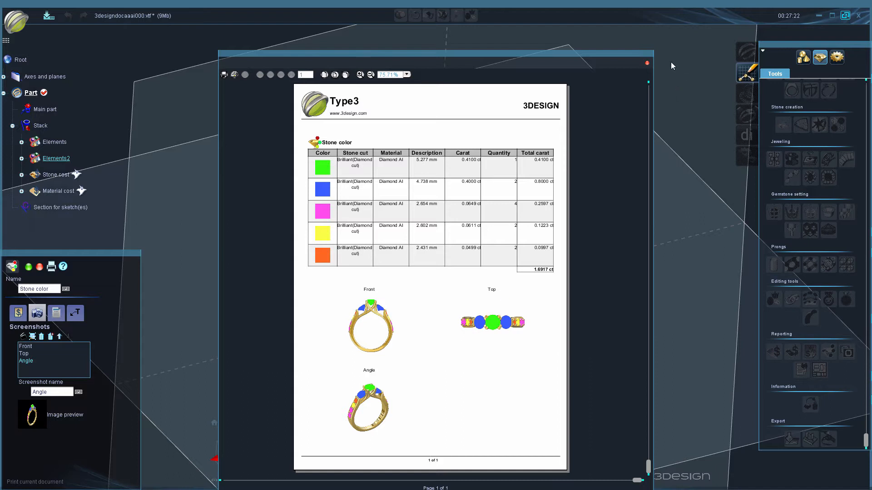
click(647, 63)
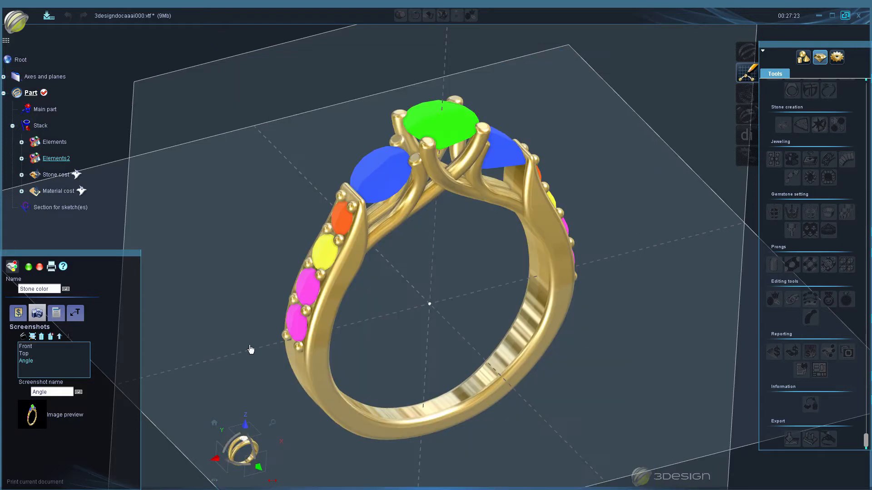
click(28, 267)
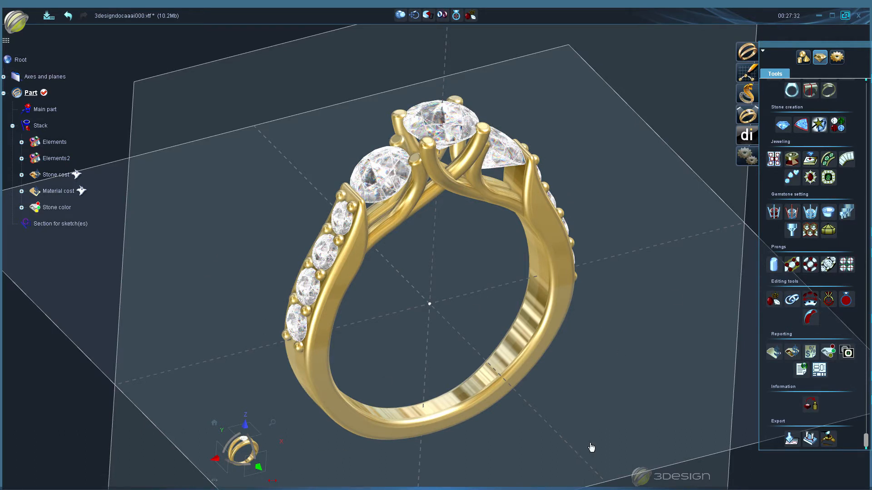
- Start a Gallery report and add a front-view and a top-view screenshot of the ring
click(851, 358)
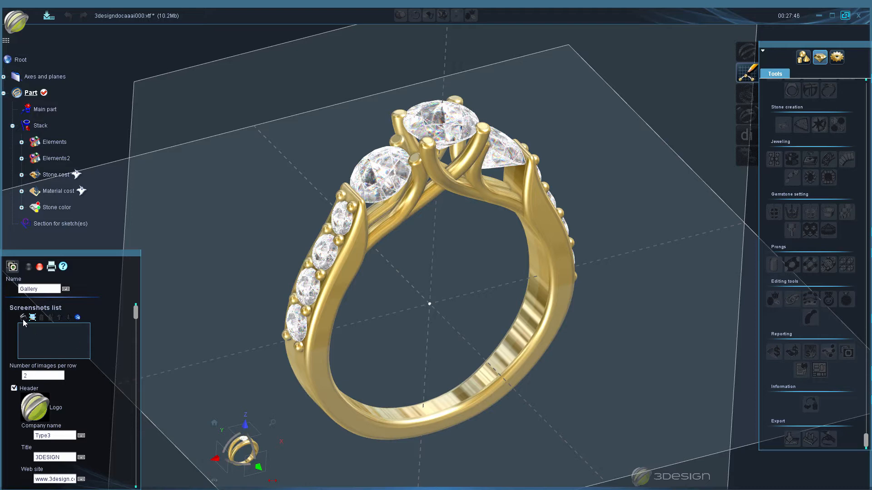
click(258, 467)
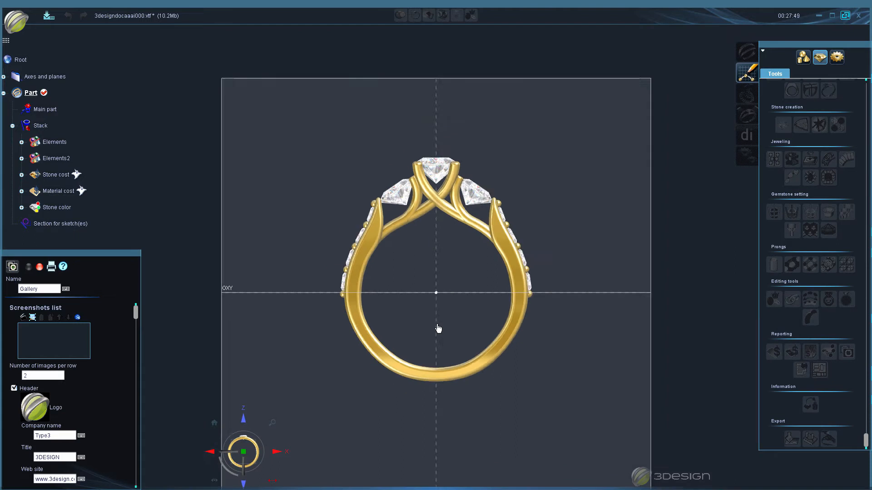
scroll(438, 325, up, 2)
middle_drag(448, 321, 455, 302)
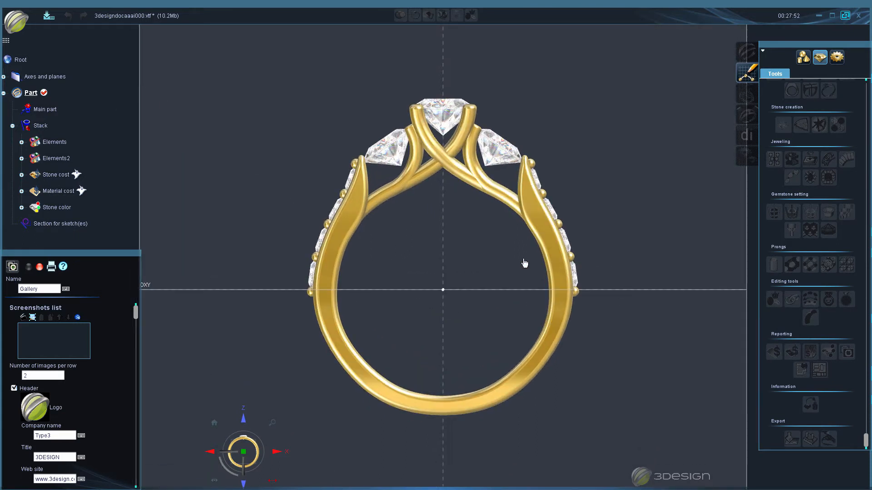
click(23, 317)
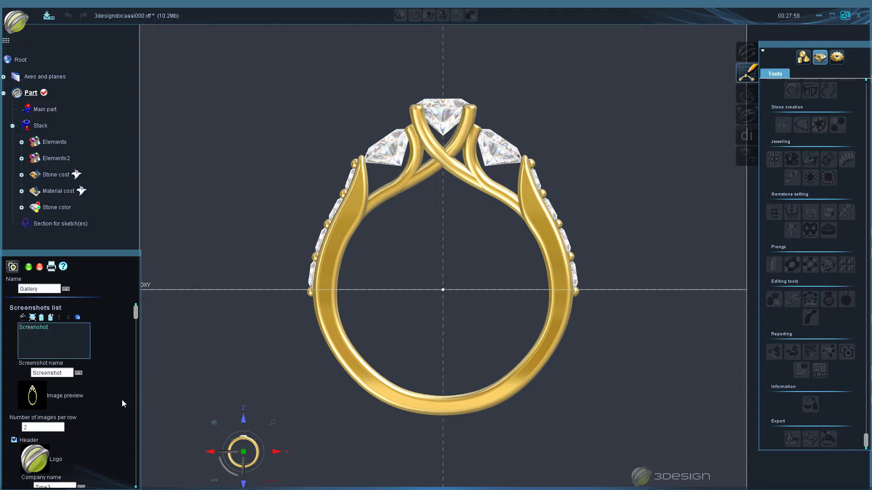
click(243, 419)
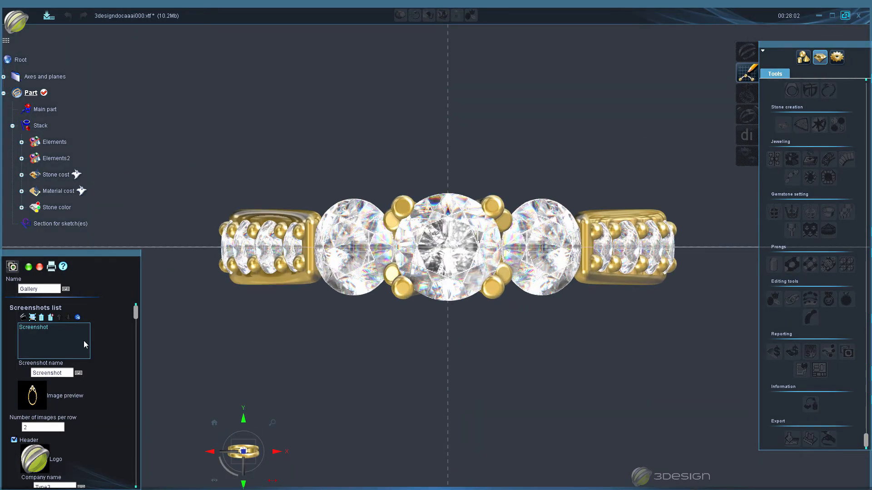
click(21, 318)
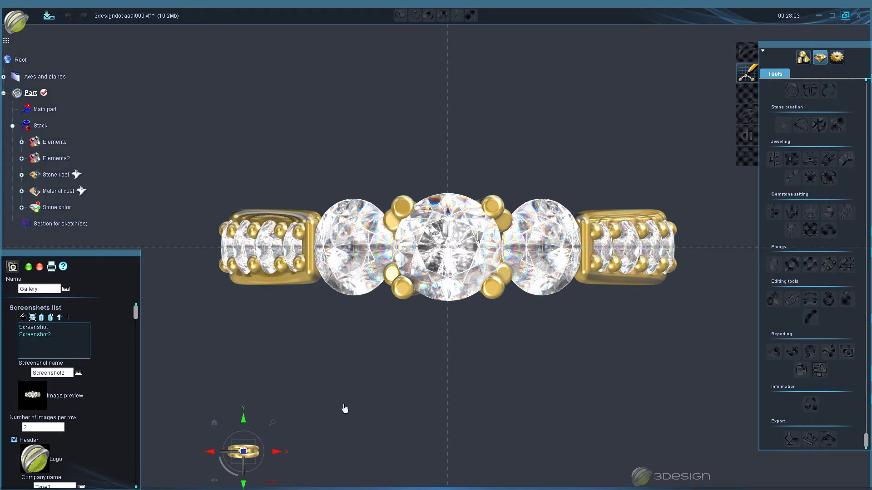
- Add a side-view and an angled perspective screenshot of the ring to the Gallery report
click(211, 453)
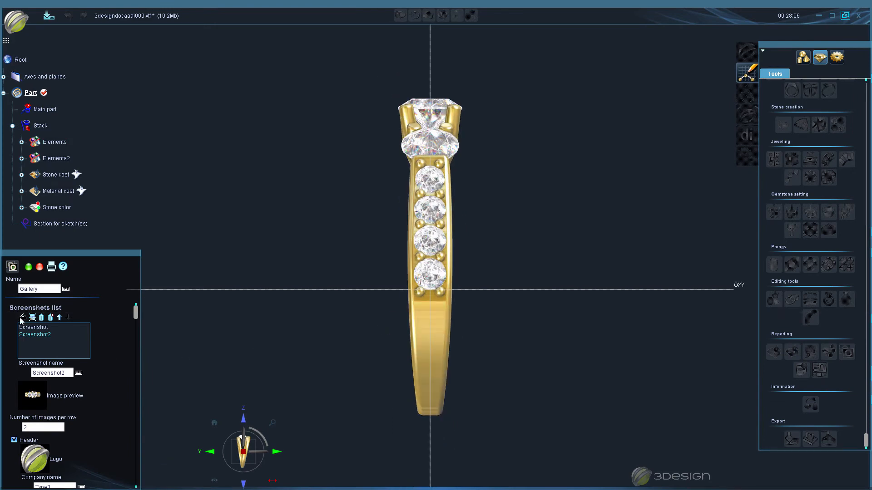
click(22, 317)
click(214, 424)
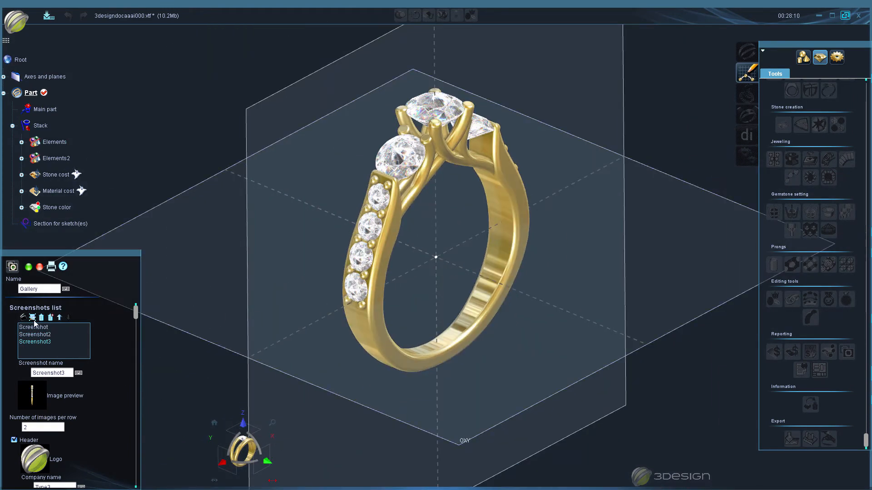
click(22, 317)
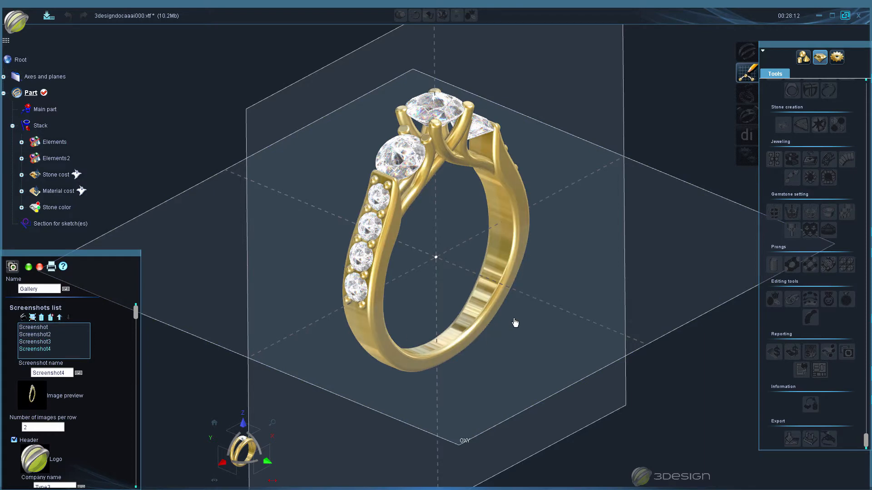
- Capture an angled close-up screenshot of the three main stones and their prongs for the Gallery report
middle_drag(541, 369, 465, 342)
scroll(488, 209, up, 10)
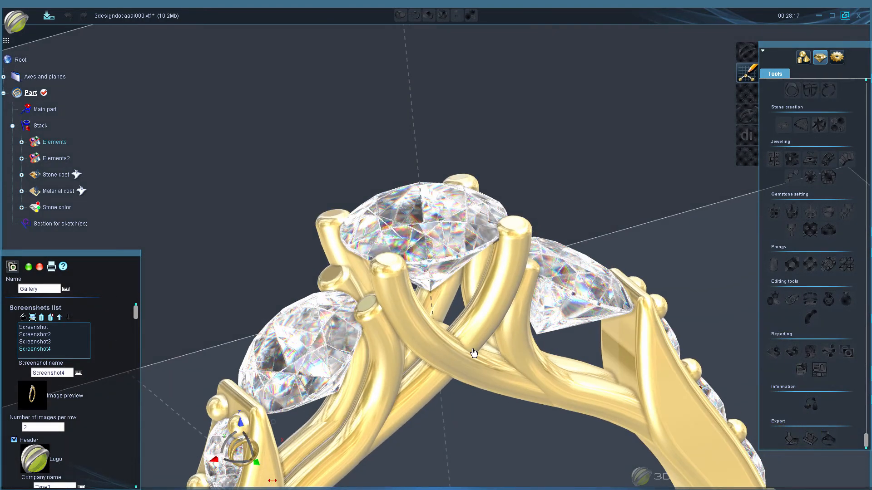
middle_drag(473, 354, 498, 296)
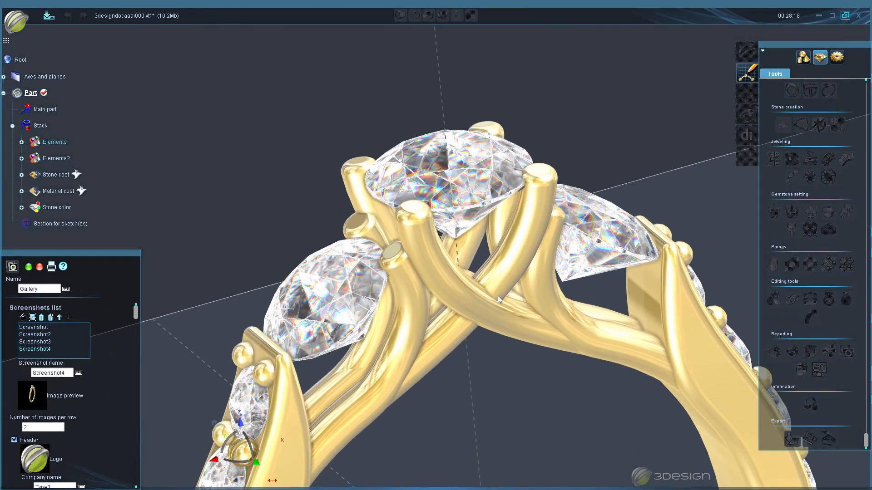
middle_drag(525, 329, 496, 308)
scroll(496, 335, up, 5)
click(23, 317)
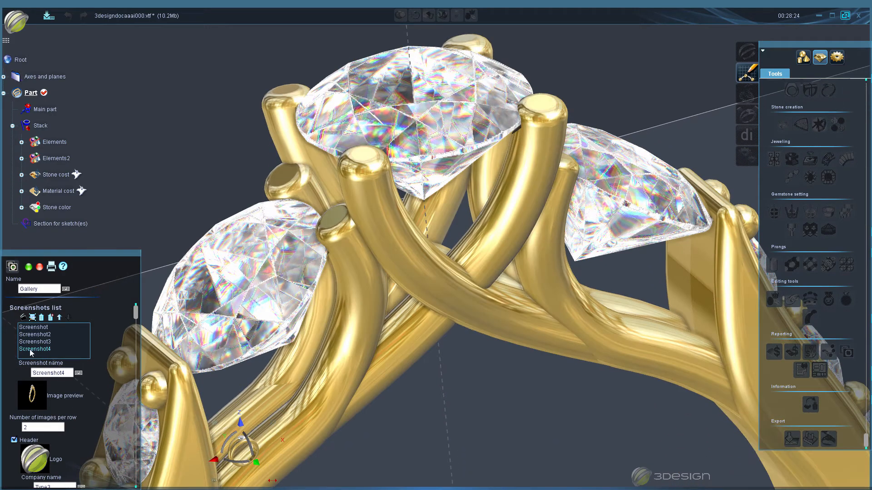
- Import the image 3Stone render.JPG from the Reports folder under Members Videos on the My Passport (D:) drive into the Gallery
scroll(474, 366, down, 6)
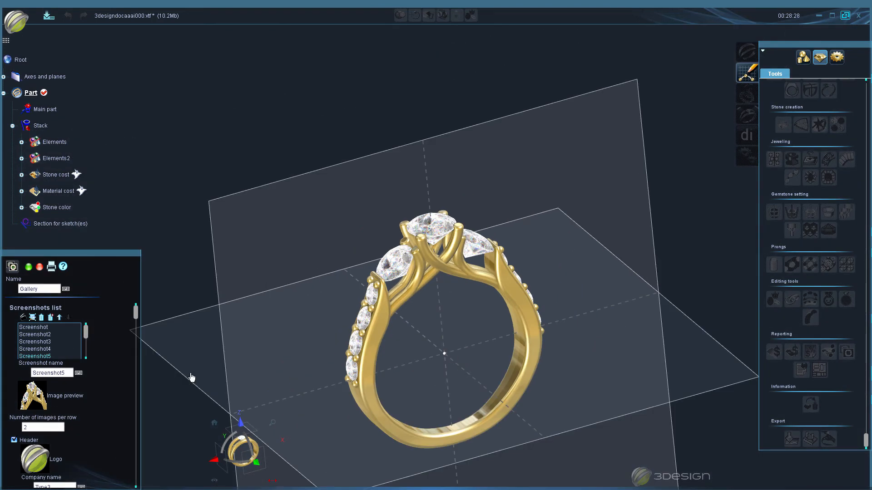
click(32, 318)
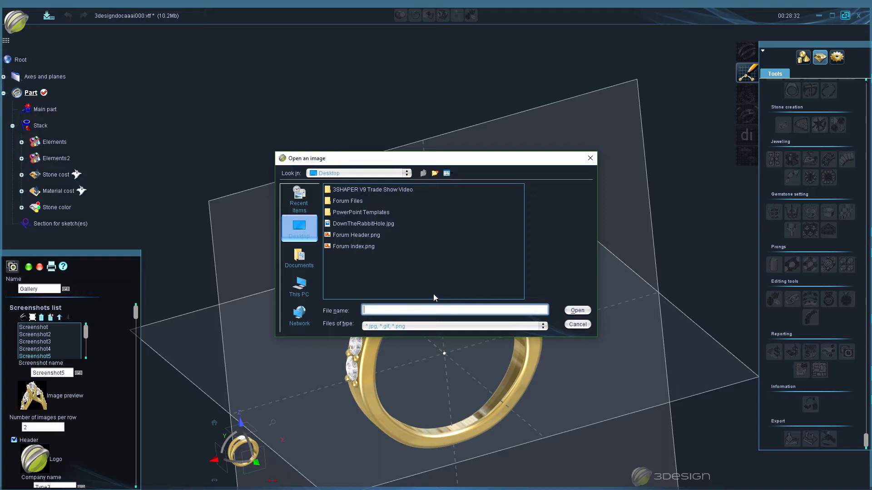
click(298, 294)
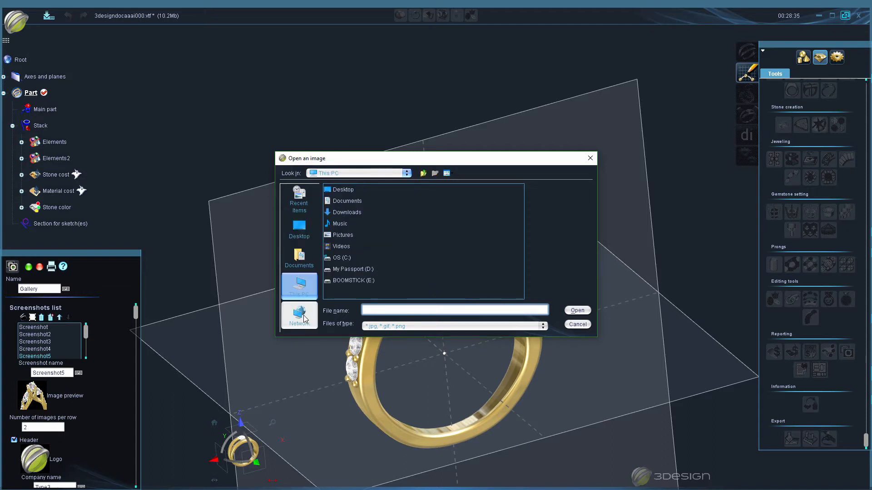
double_click(348, 281)
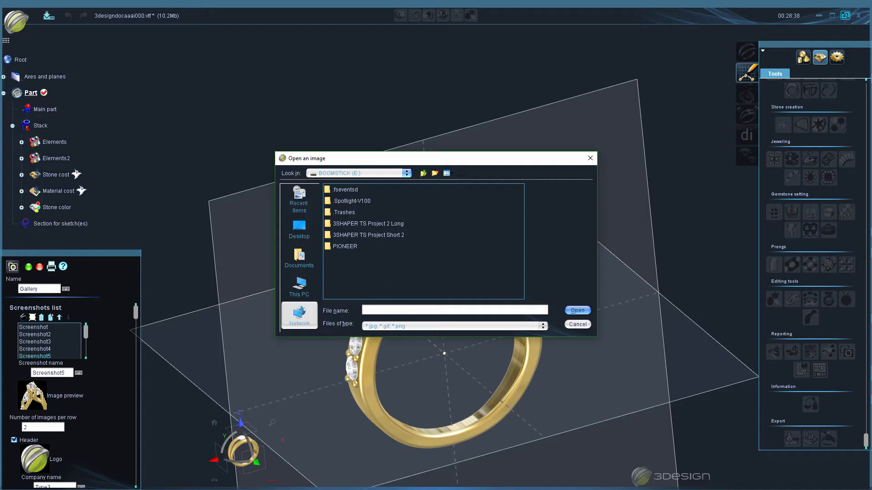
click(299, 286)
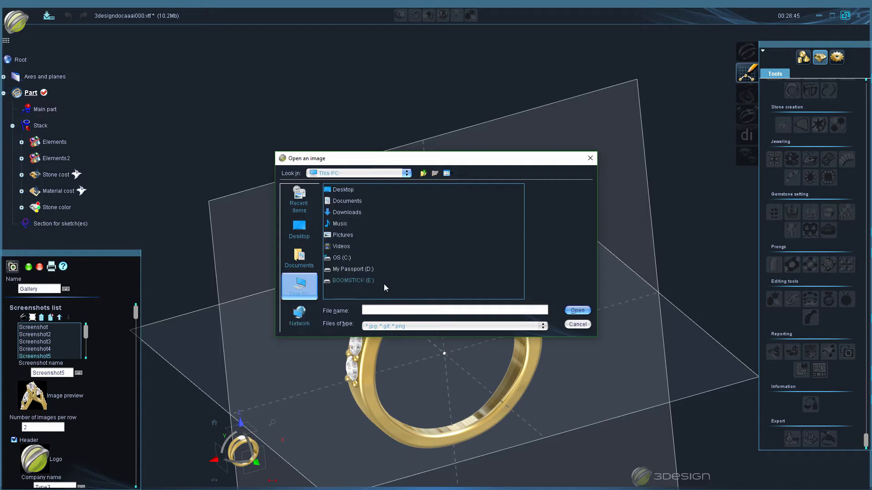
double_click(341, 270)
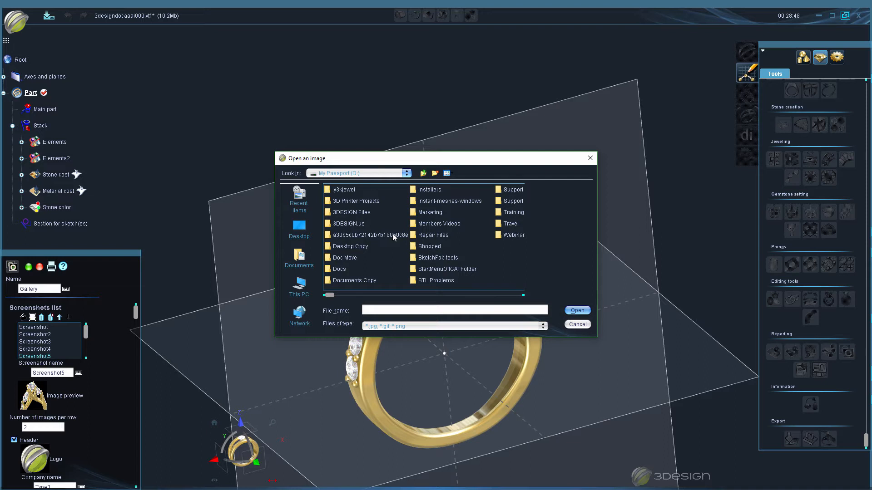
scroll(390, 244, down, 2)
scroll(389, 244, up, 2)
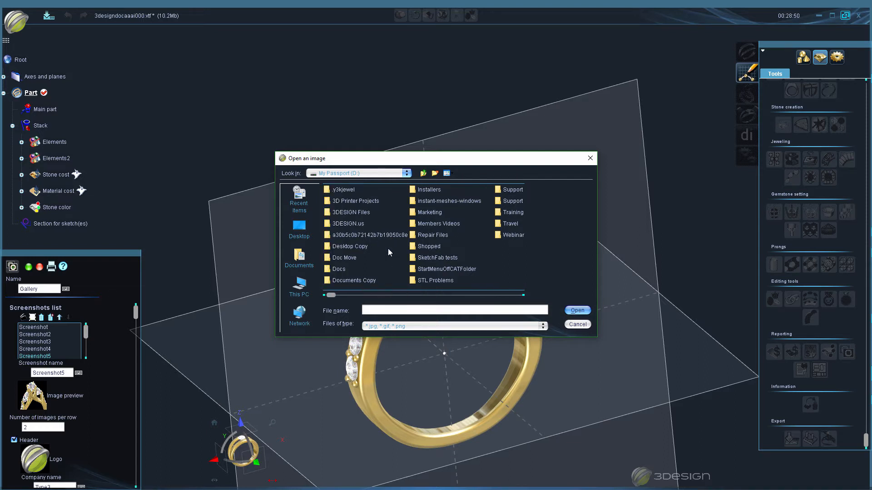
double_click(429, 225)
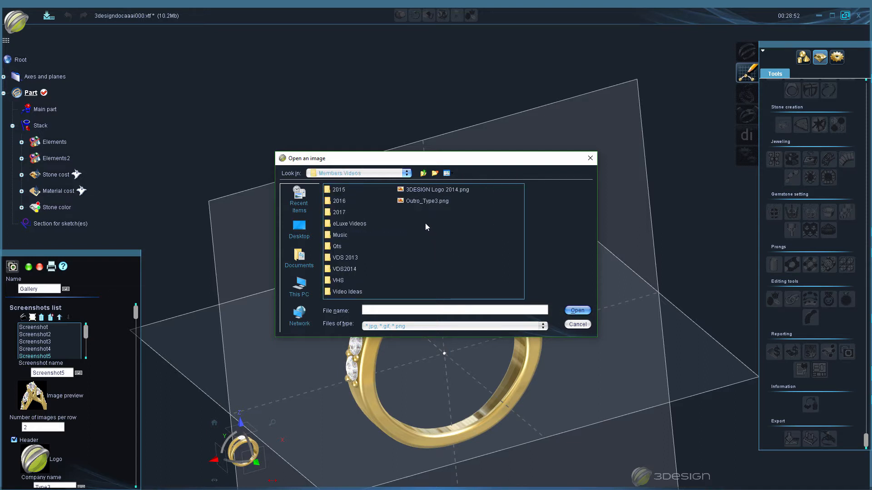
double_click(339, 213)
double_click(339, 213)
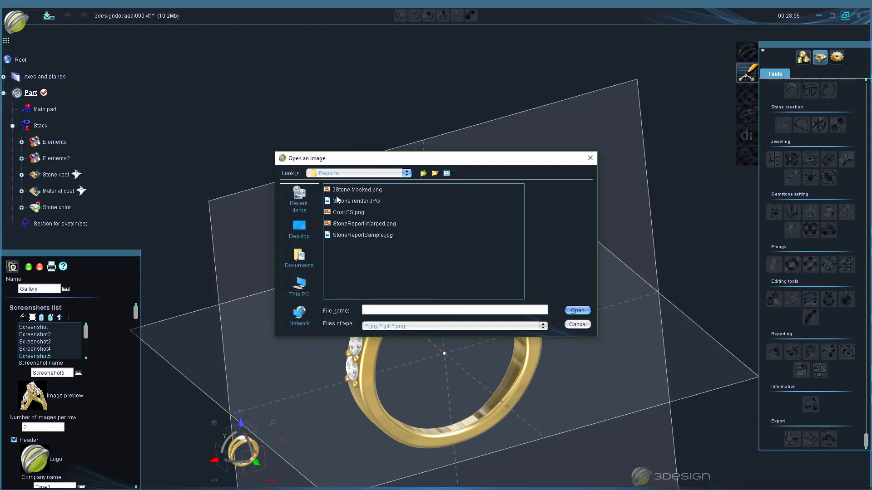
click(327, 205)
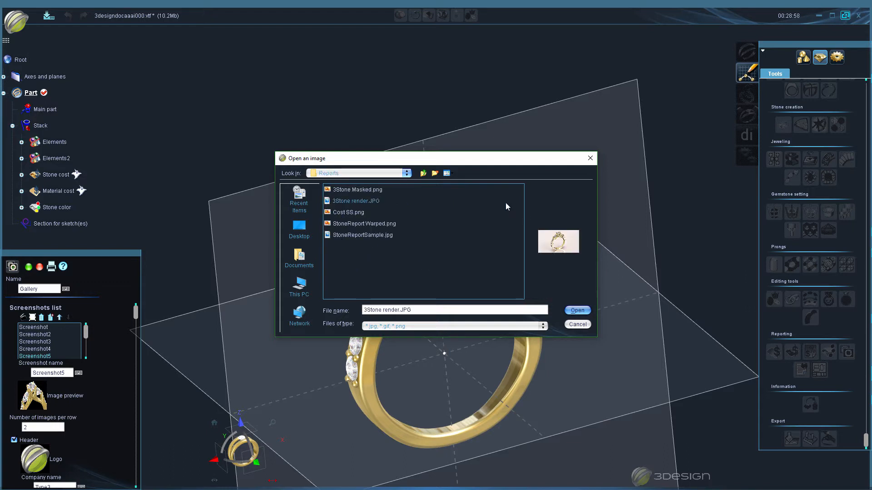
click(578, 311)
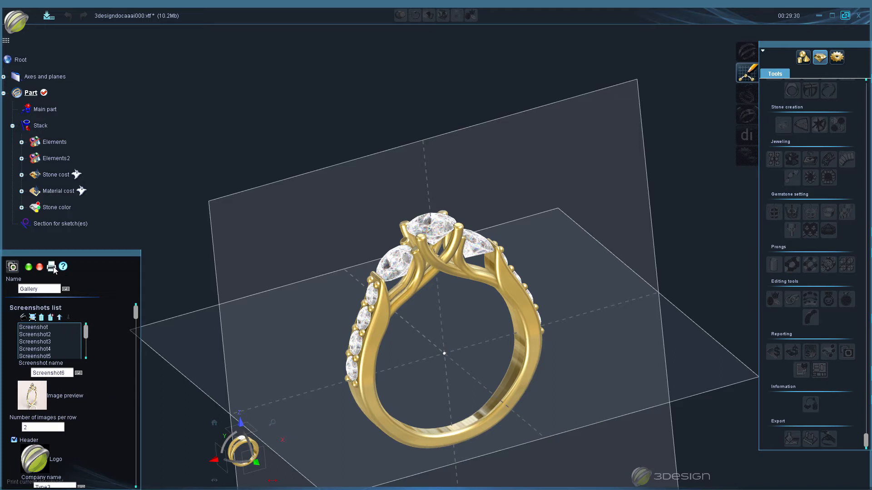
- Preview the Gallery report with two images per row and validate it
scroll(97, 442, down, 4)
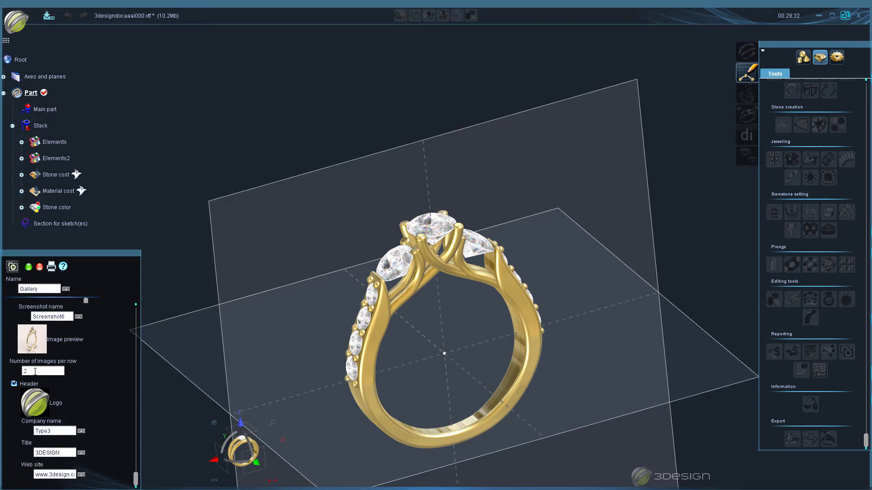
scroll(81, 387, up, 4)
scroll(97, 415, down, 4)
scroll(54, 427, up, 3)
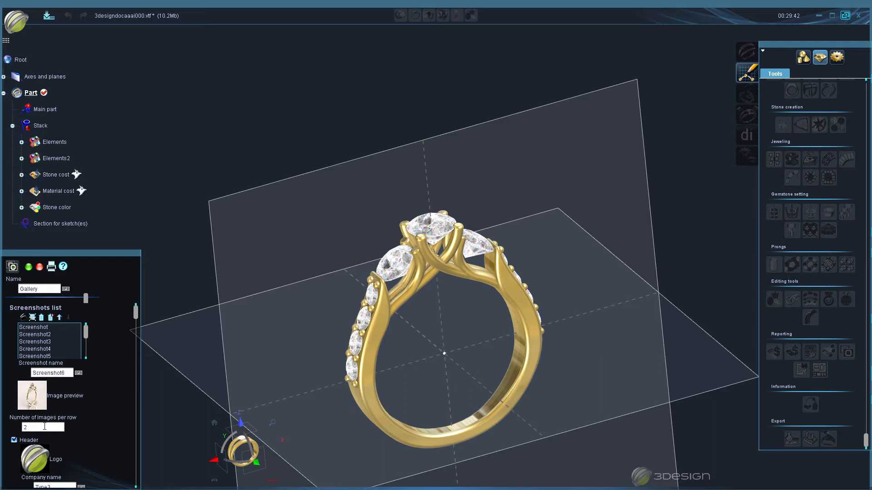
click(44, 427)
text(4)
key(Tab)
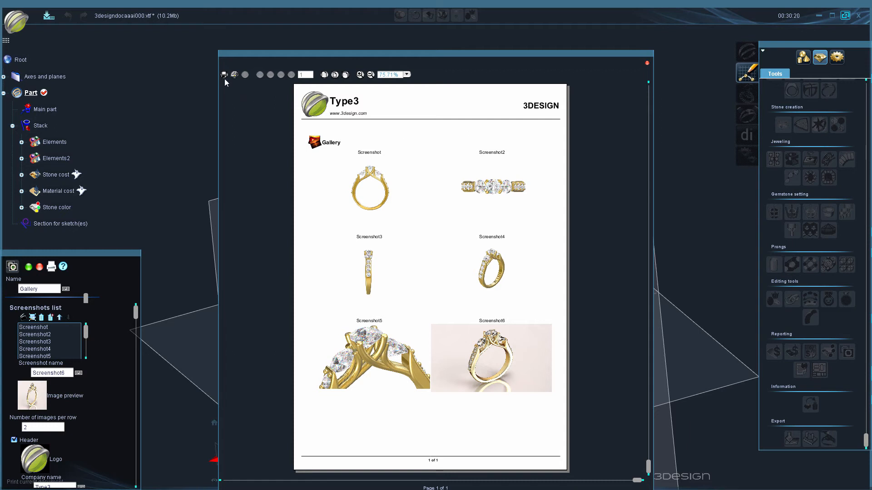
click(647, 64)
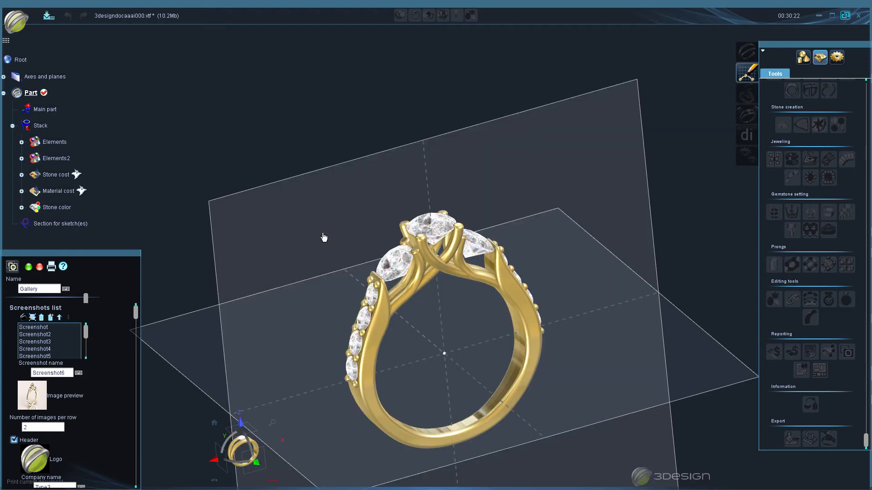
click(28, 267)
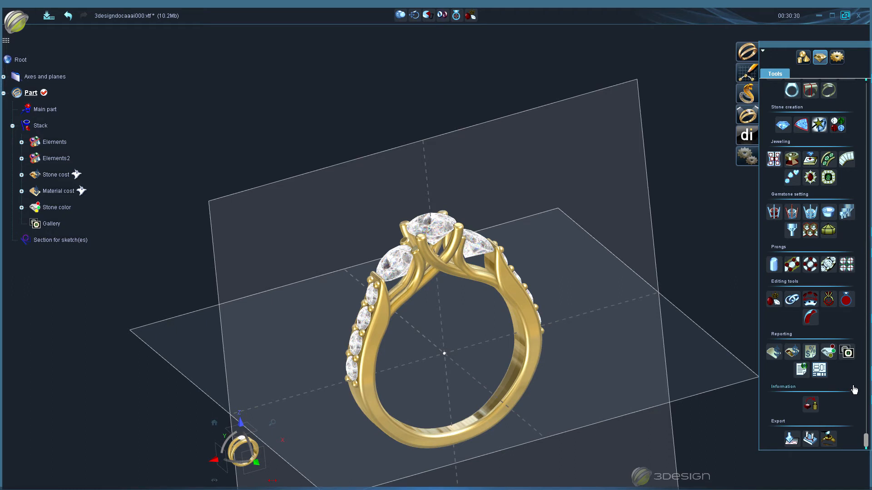
- Start a merged report combining Stone cost, Material cost, Stone color and Gallery, and preview all its pages
click(800, 371)
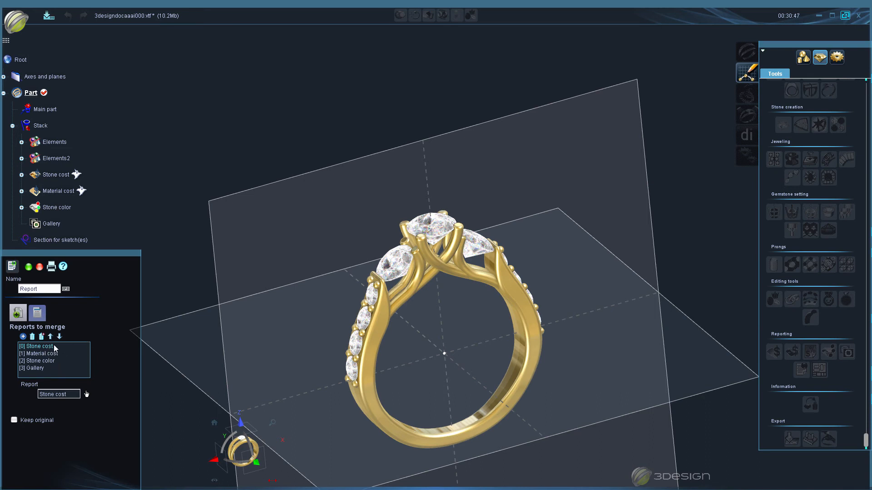
click(37, 313)
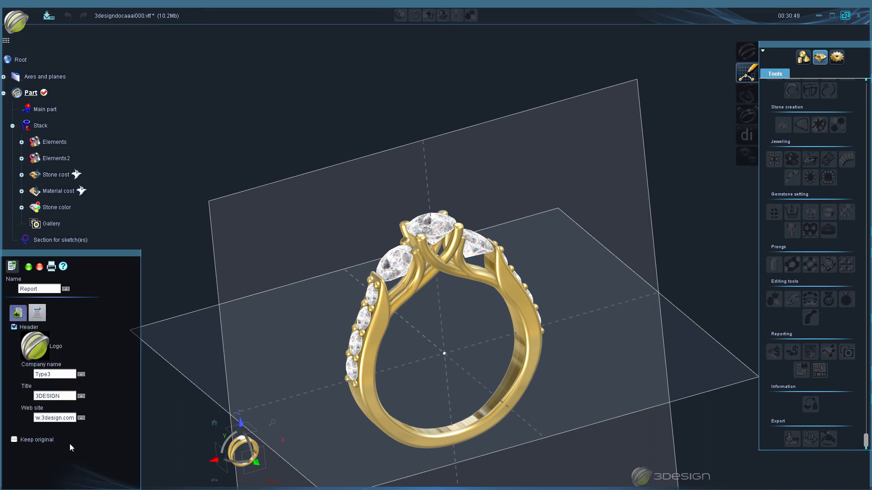
click(17, 318)
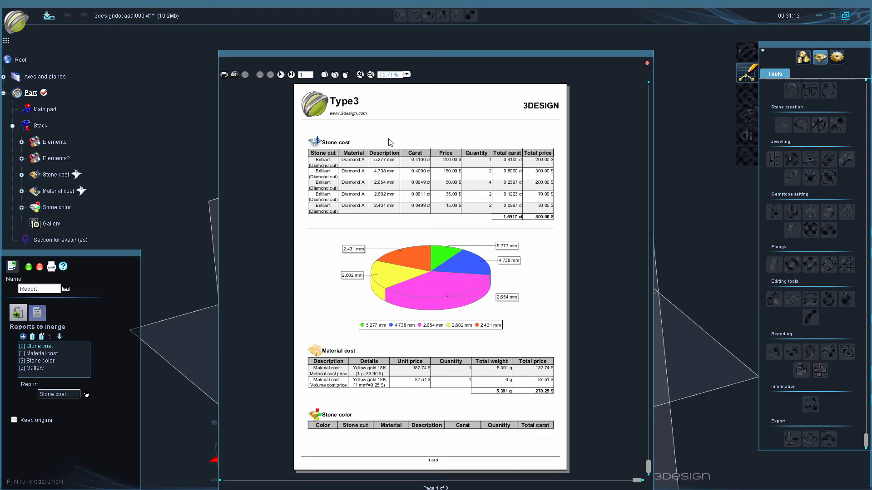
click(280, 74)
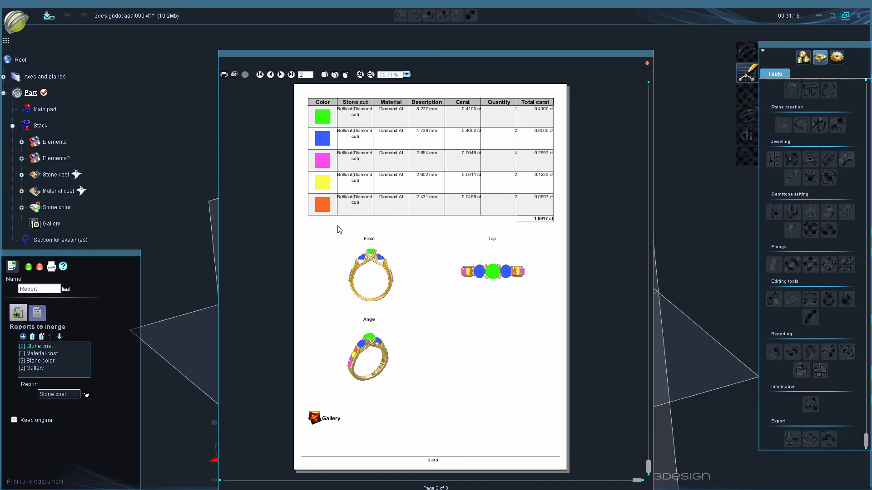
click(281, 75)
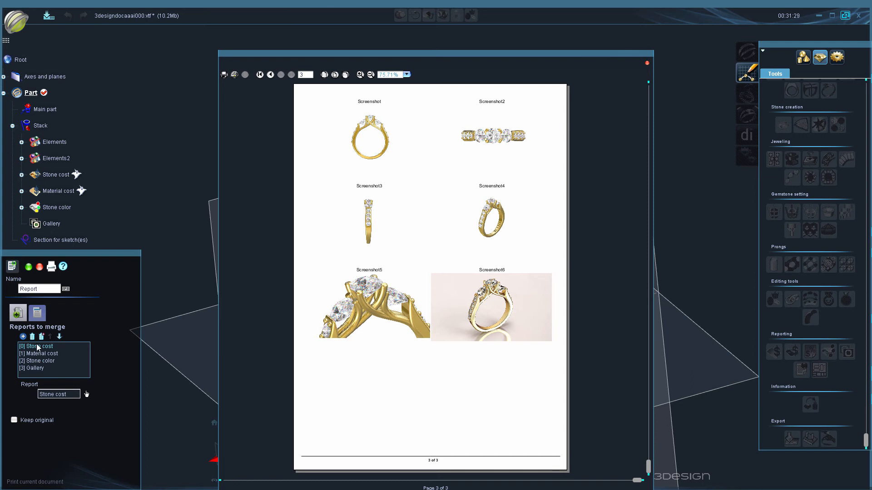
click(647, 64)
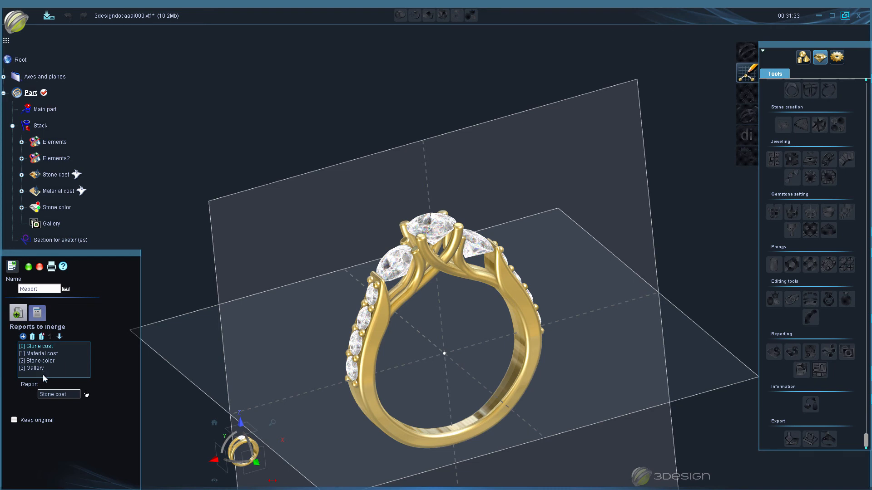
- Move Gallery to the first place among the reports to merge and preview the reordered report
click(36, 370)
click(50, 337)
click(50, 337)
click(51, 337)
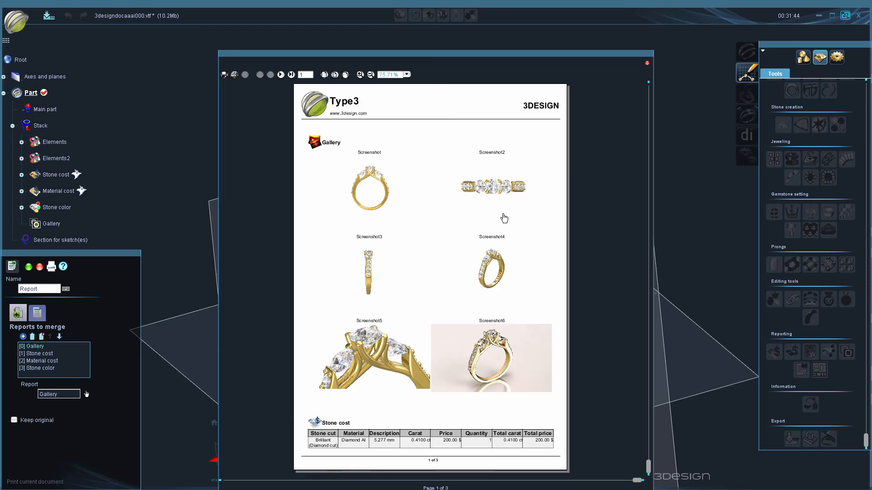
click(646, 64)
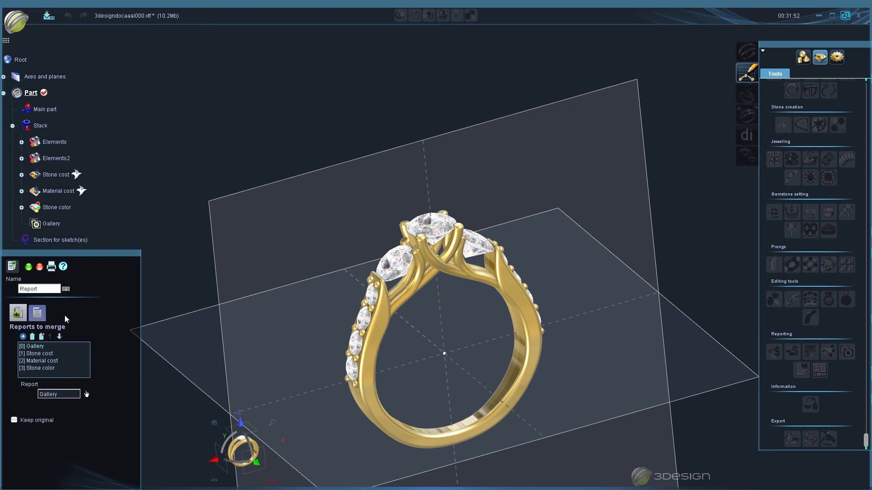
click(29, 267)
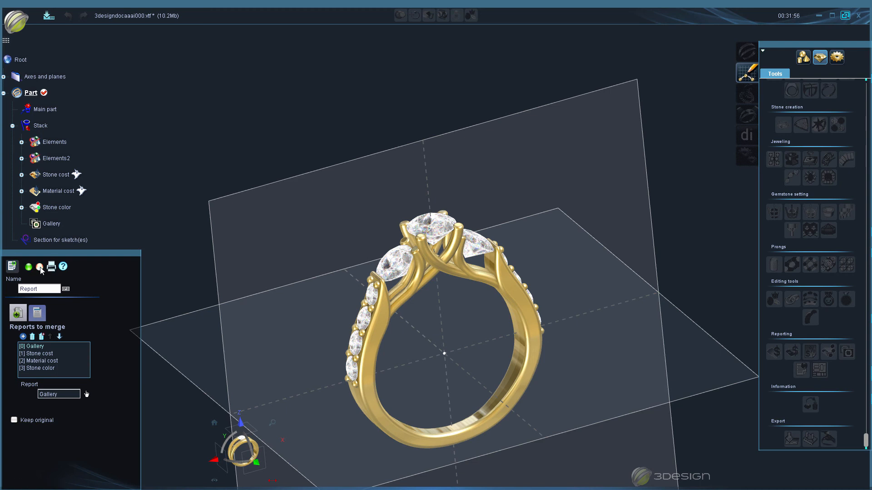